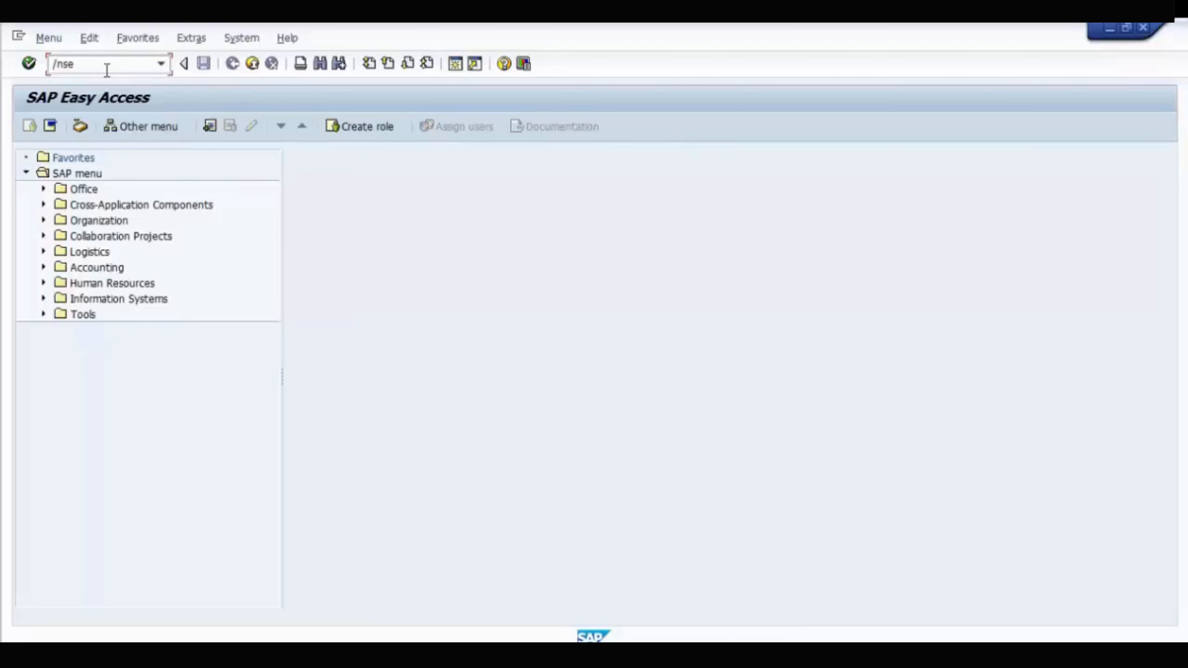
# Open the ABAP Dictionary with transaction SE11 and display database table EBAN.
pyautogui.write('11')
pyautogui.press('Return')
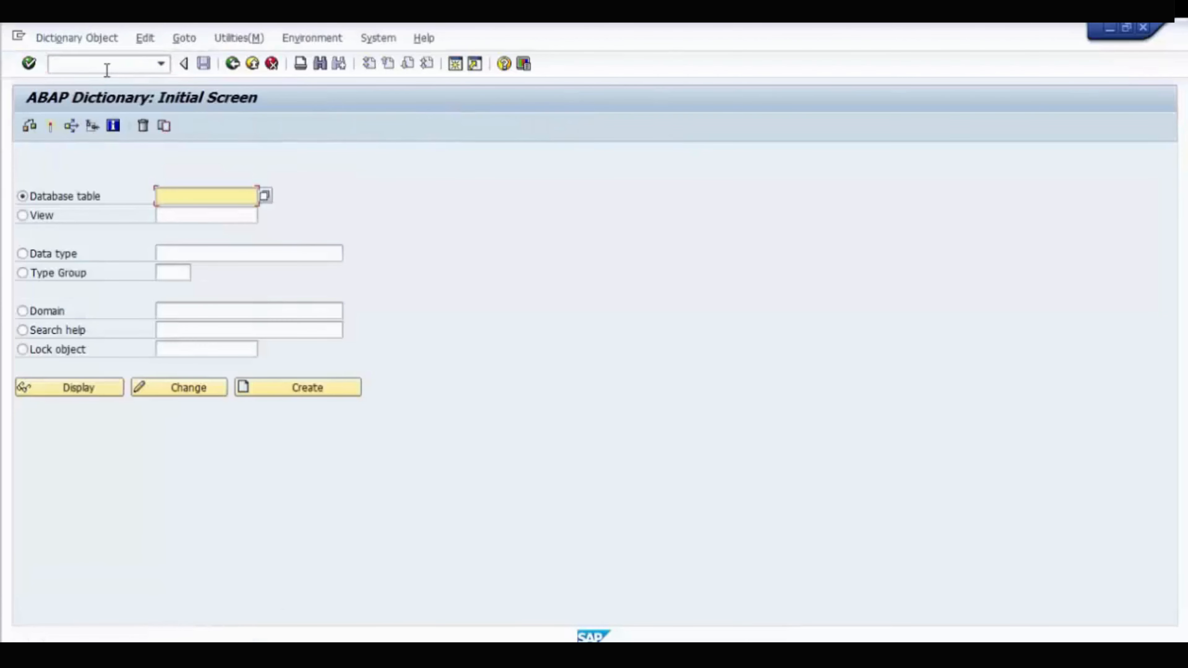
pyautogui.write('eban')
pyautogui.click(110, 387)
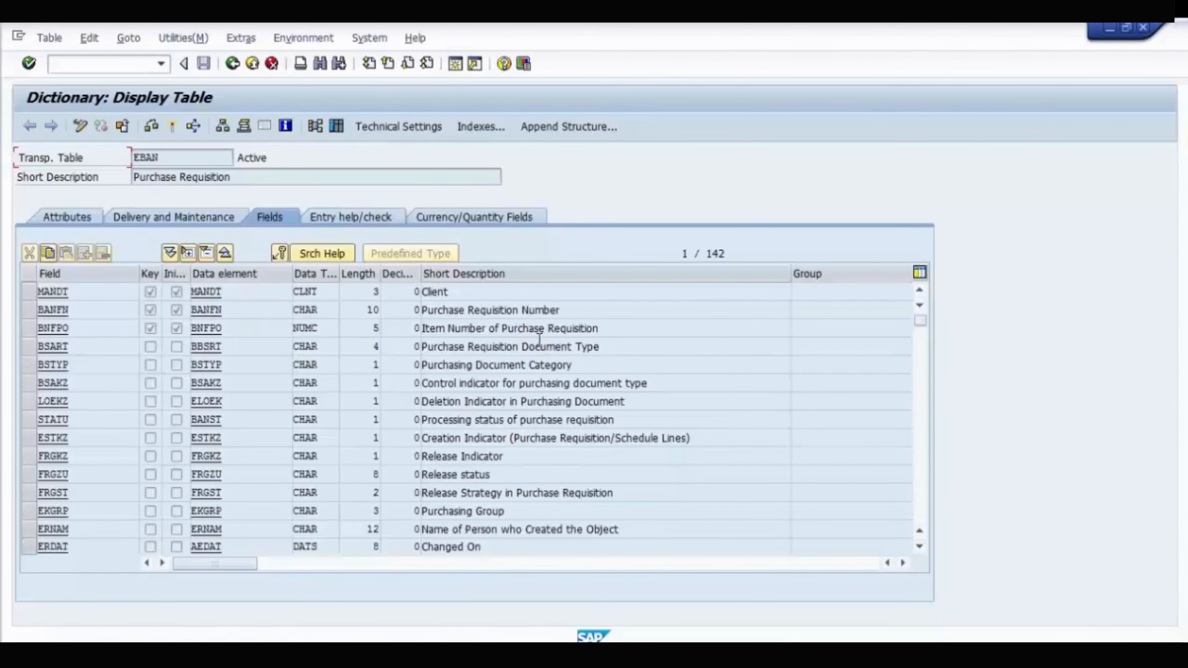
# Try to switch table EBAN to change mode without supplying an access key.
pyautogui.click(80, 125)
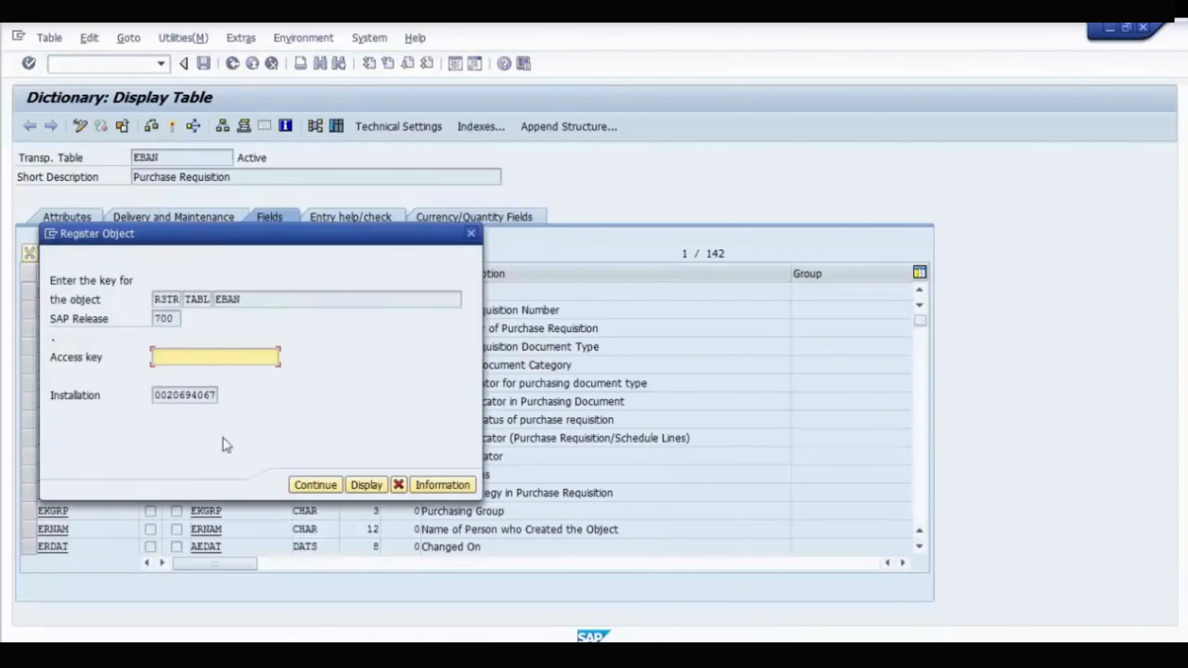
pyautogui.click(398, 485)
pyautogui.click(400, 523)
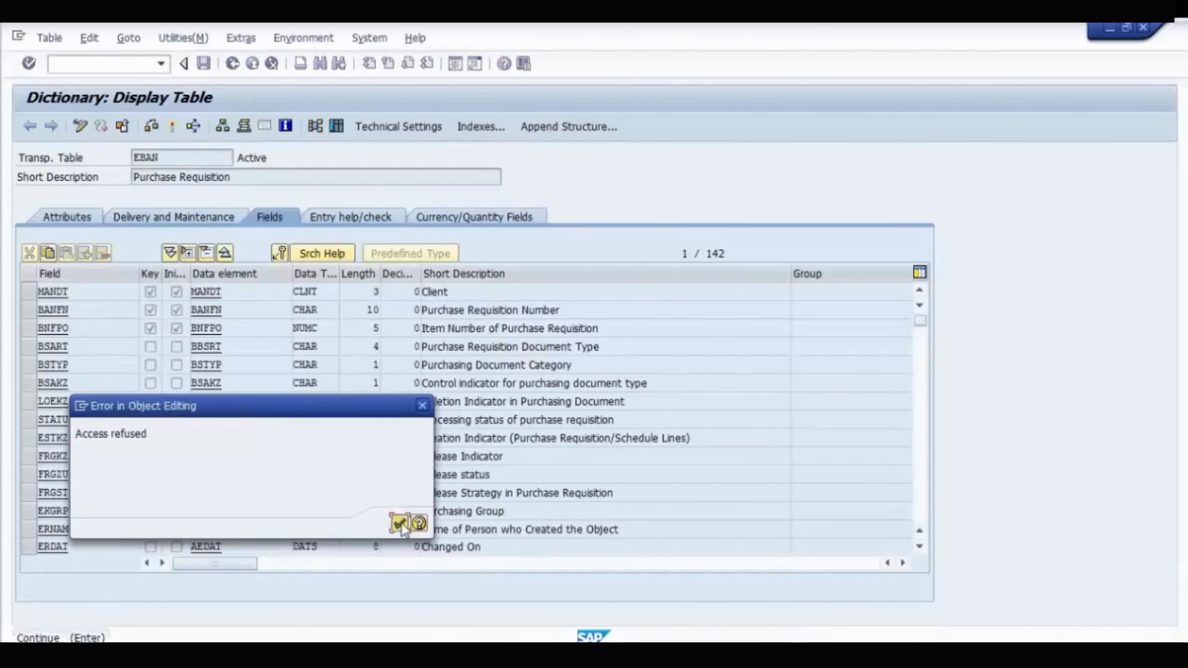
pyautogui.click(418, 505)
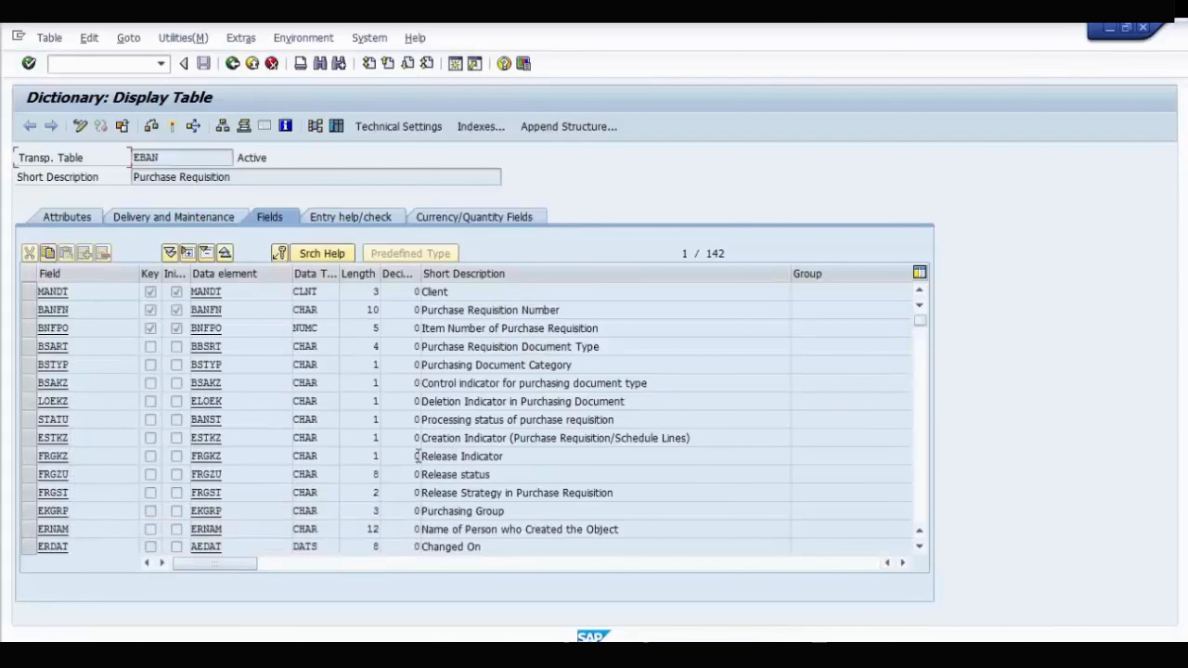
# Create append structure ZMM_APP01 for table EBAN with the short description "Append Structure for Purchase Requisition".
pyautogui.click(415, 421)
pyautogui.scroll(-6, 416, 461)
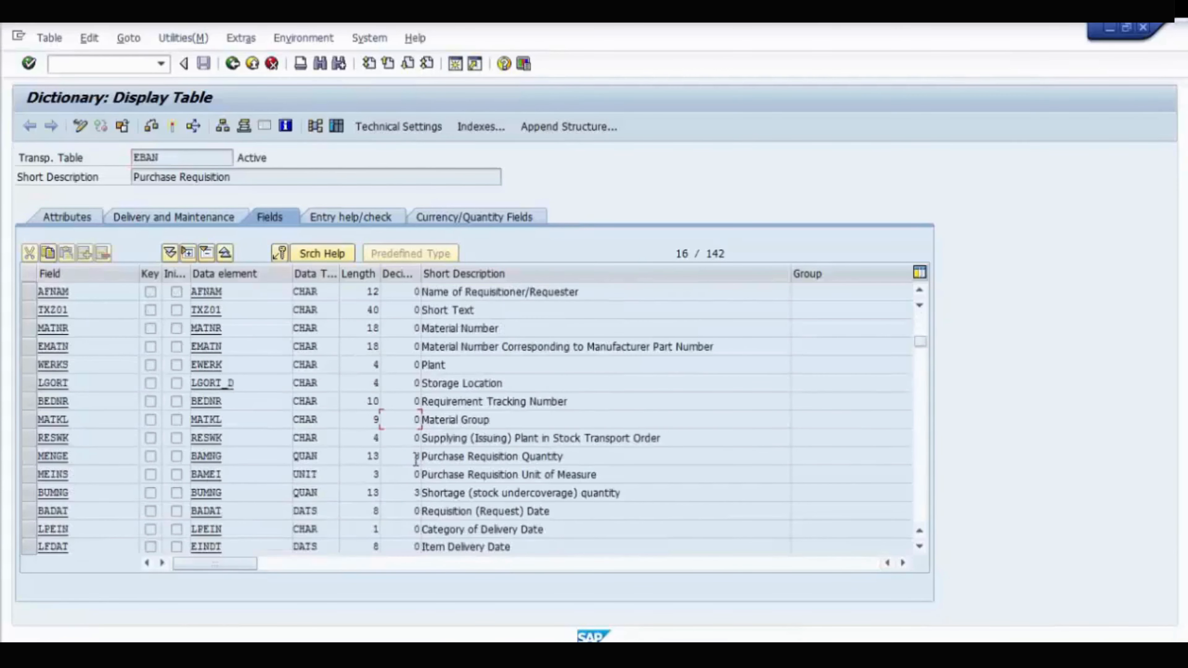
pyautogui.scroll(6, 398, 449)
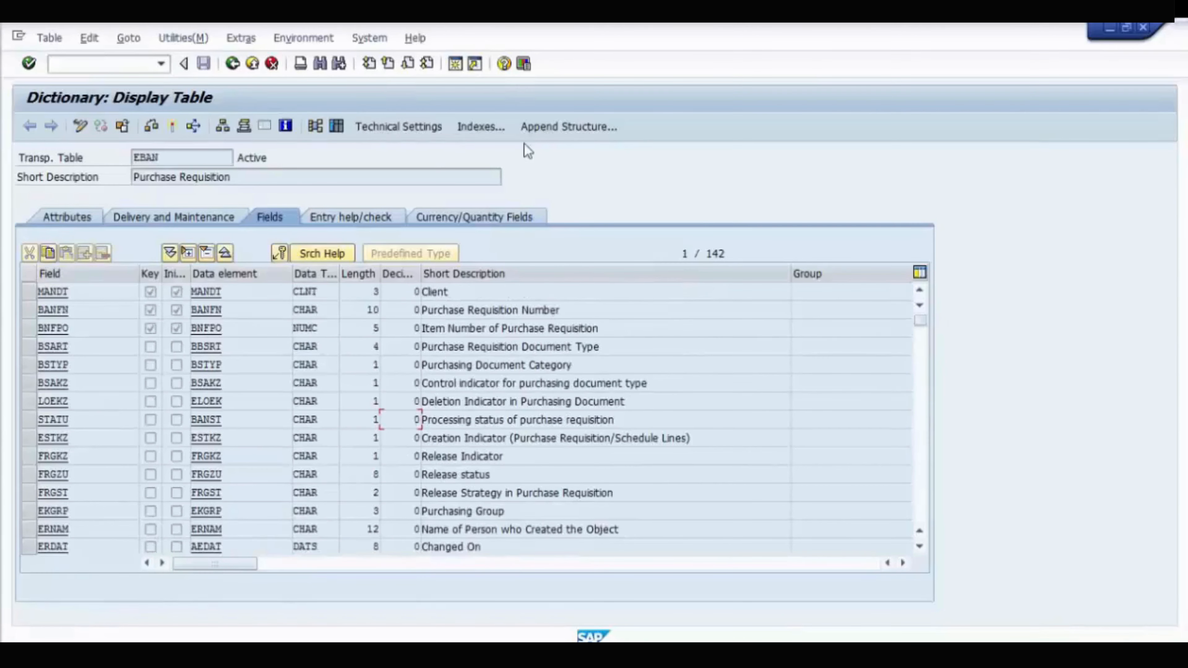
pyautogui.click(552, 132)
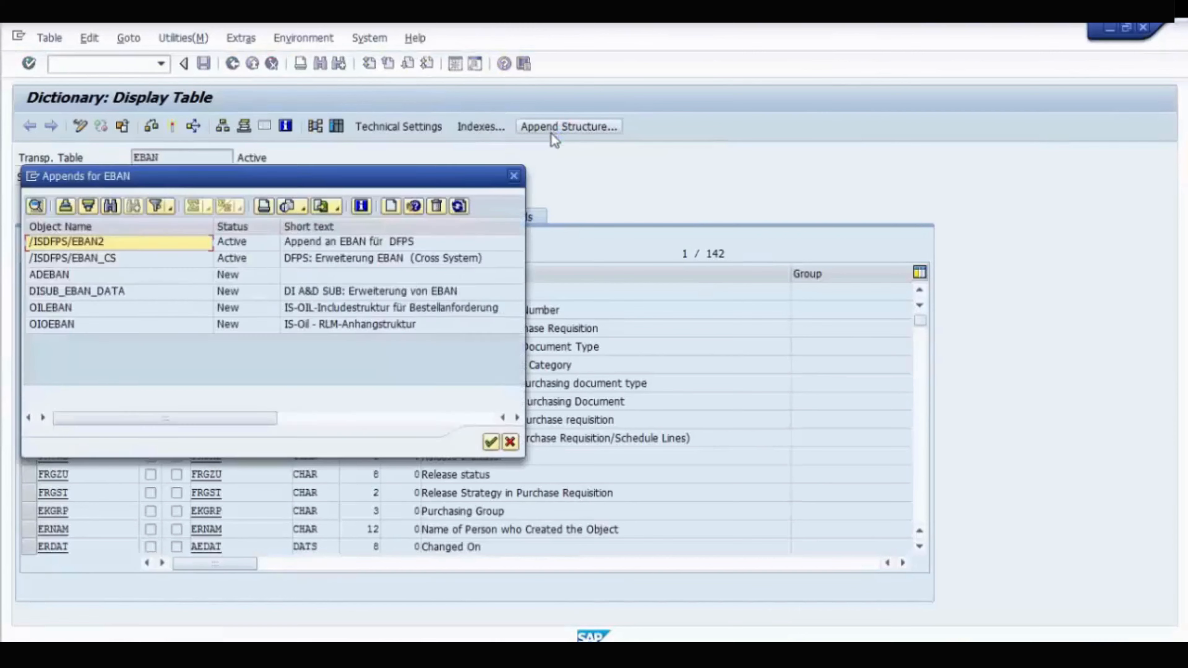
pyautogui.moveTo(335, 173); pyautogui.dragTo(538, 175)
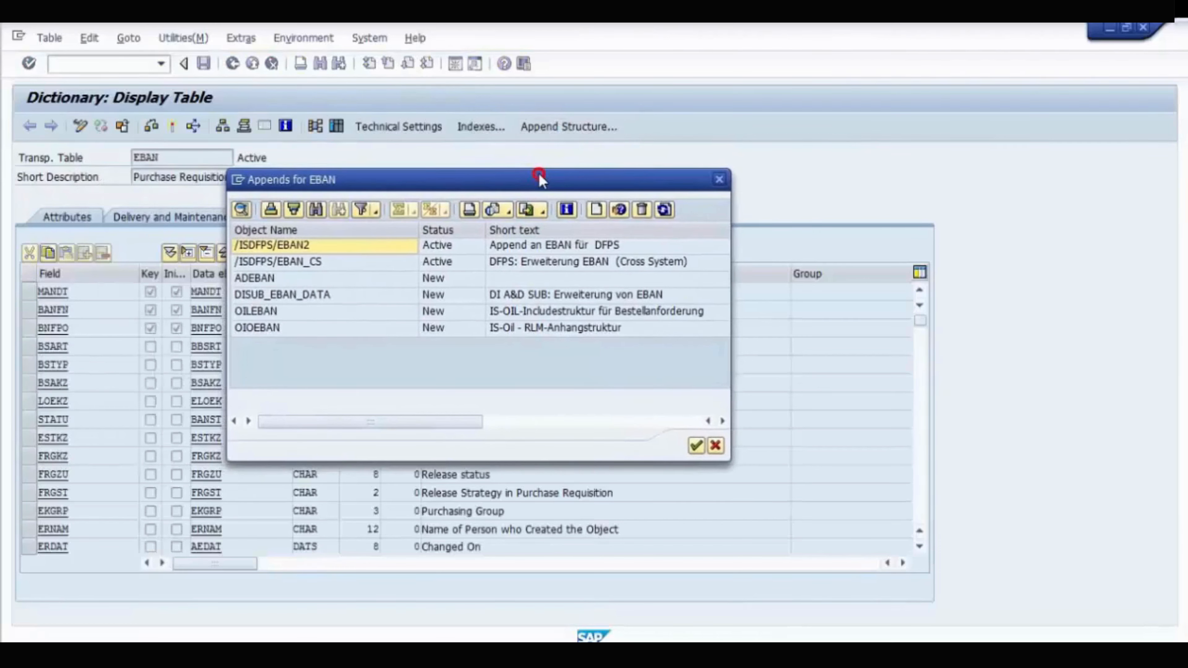
pyautogui.click(588, 208)
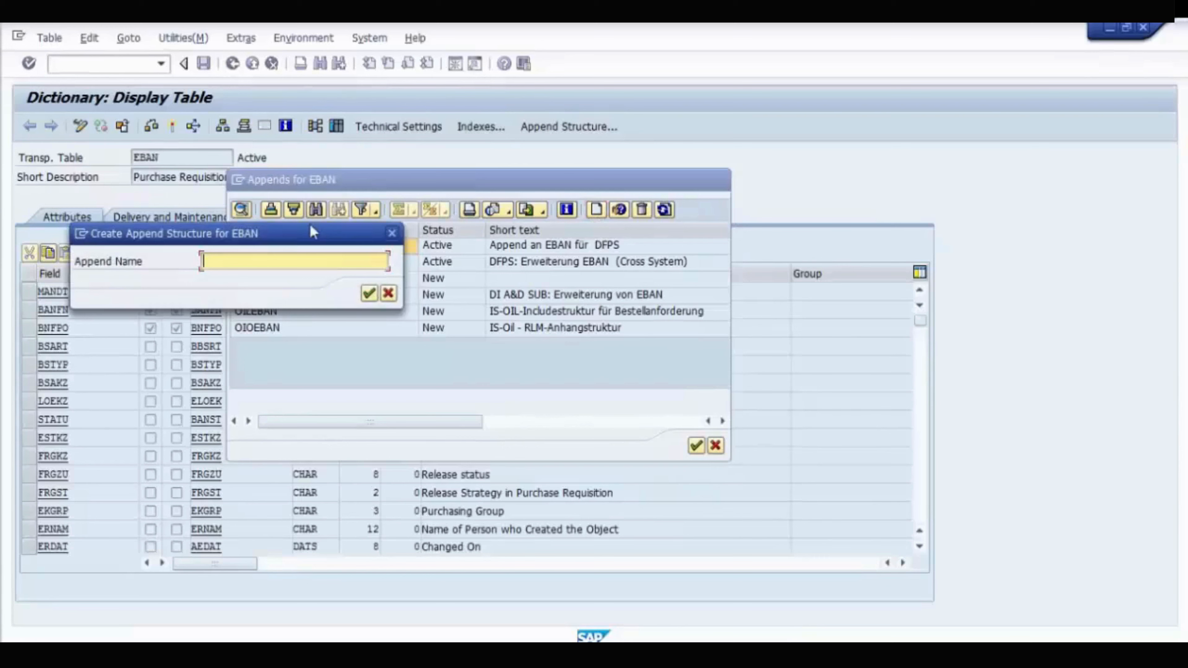
pyautogui.moveTo(313, 233); pyautogui.dragTo(451, 251)
pyautogui.write('z')
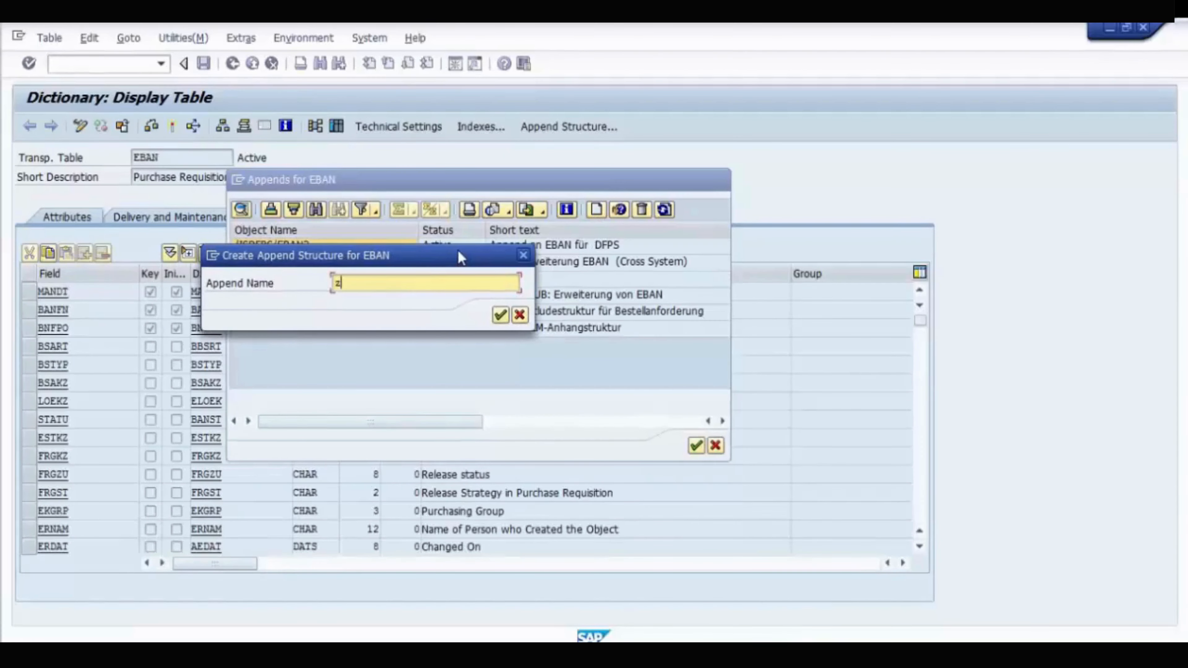
pyautogui.write('mm_app01')
pyautogui.click(501, 317)
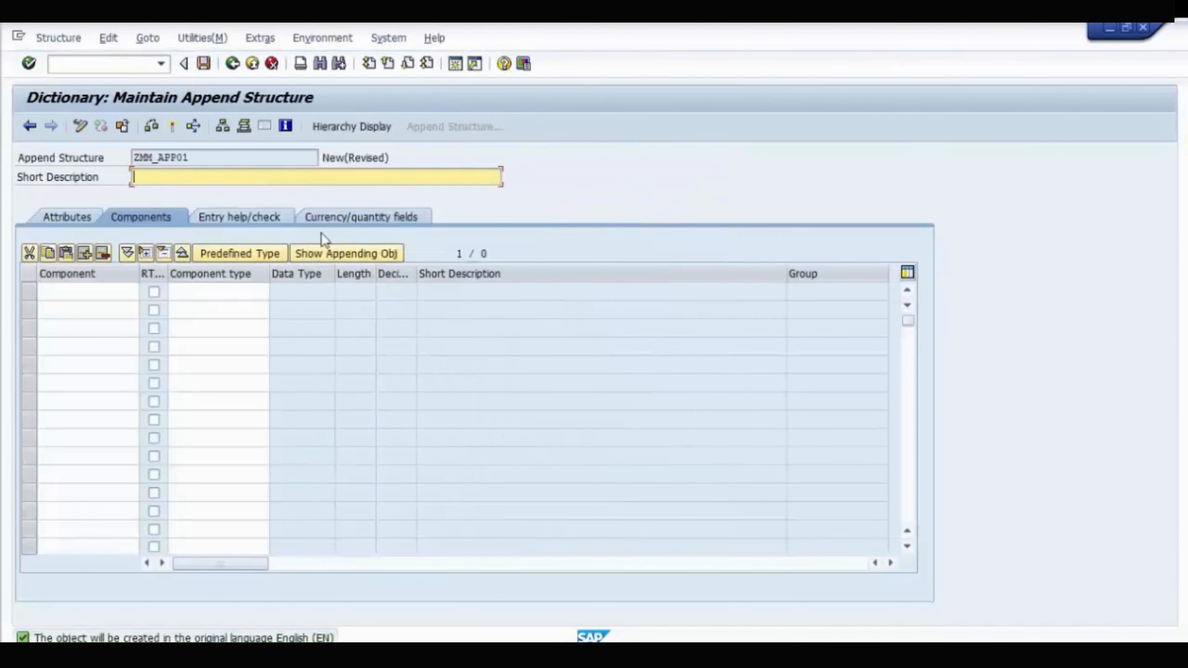
pyautogui.write('Append Structure for ')
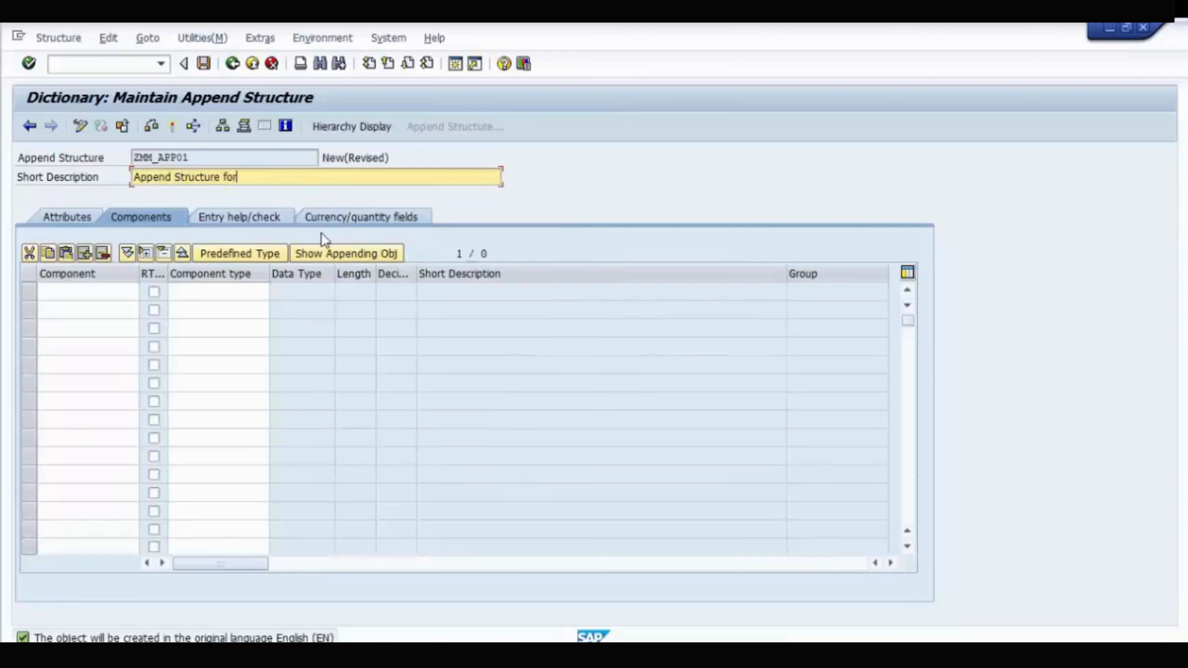
pyautogui.write('Purchase Requisition')
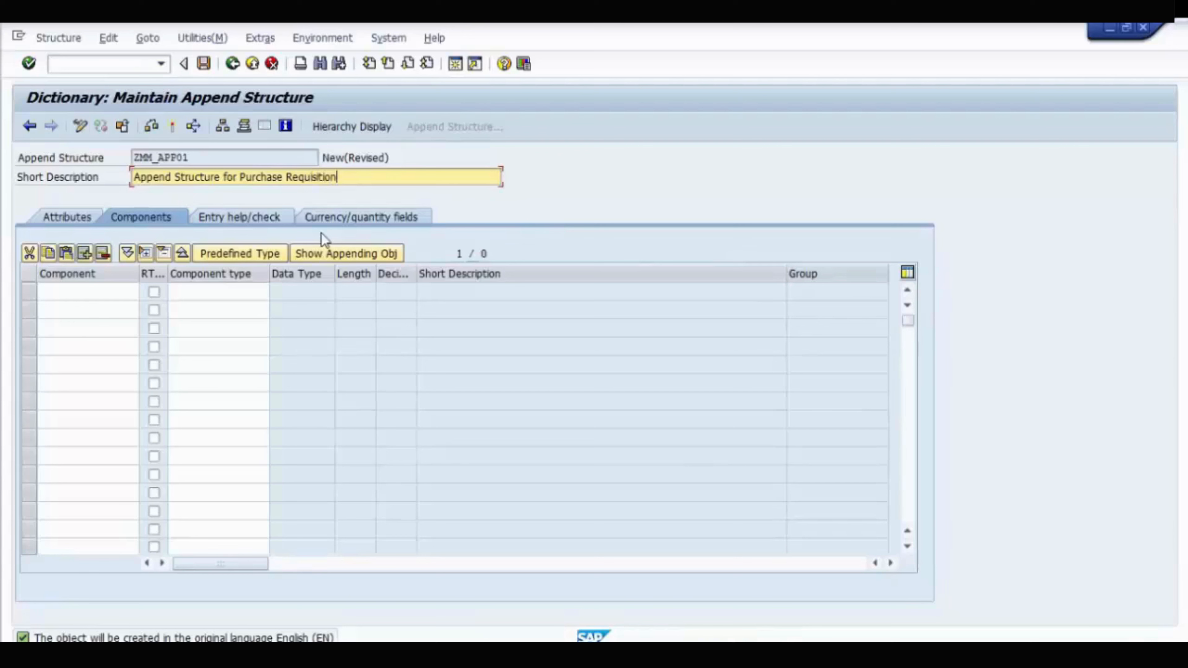
# Add component ZZAPP01 with component type CHAR10 to the append structure.
pyautogui.click(79, 294)
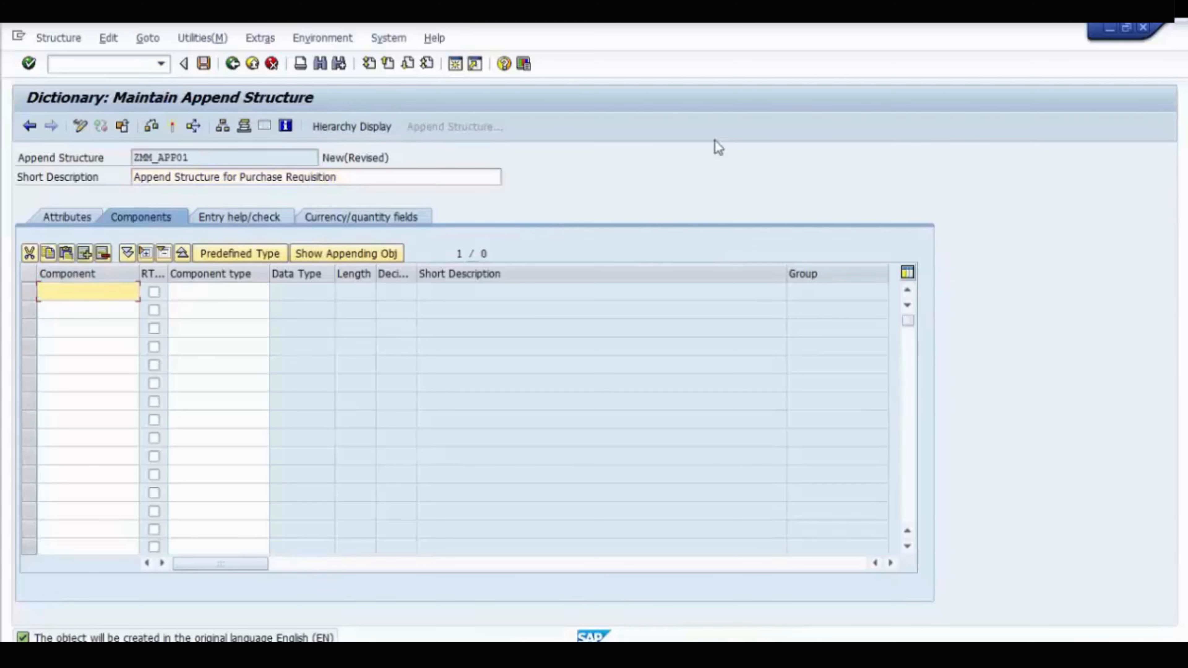
pyautogui.write('zzapp01')
pyautogui.press('Tab')
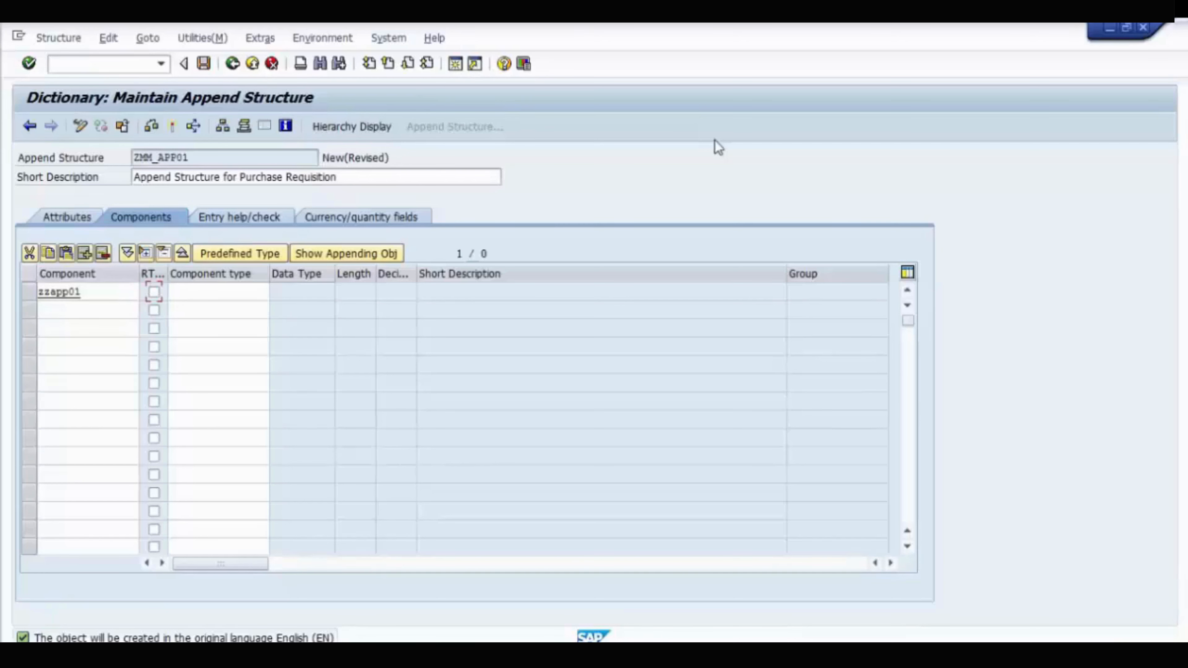
pyautogui.press('Tab')
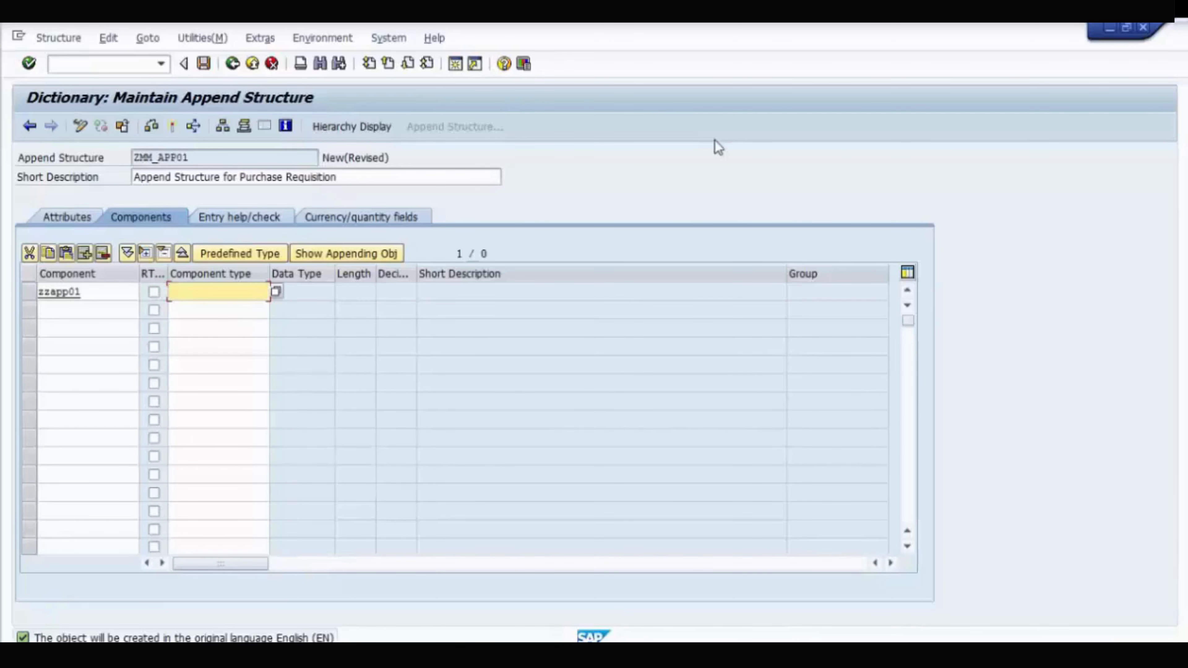
pyautogui.write('char')
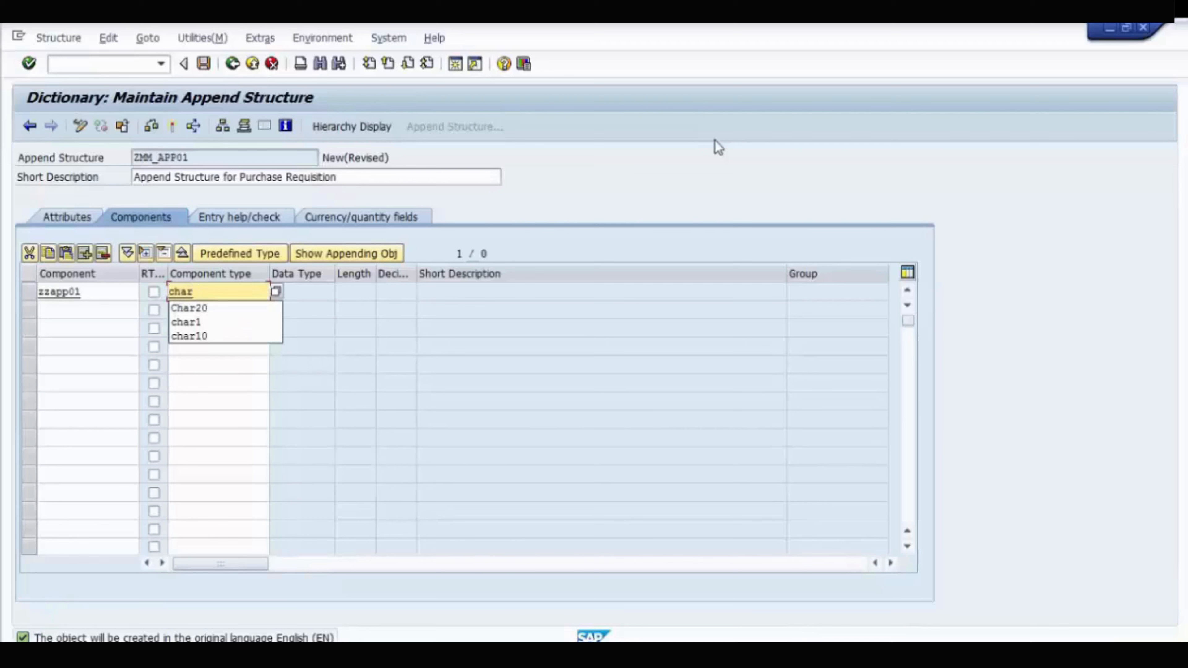
pyautogui.write('10')
pyautogui.press('Return')
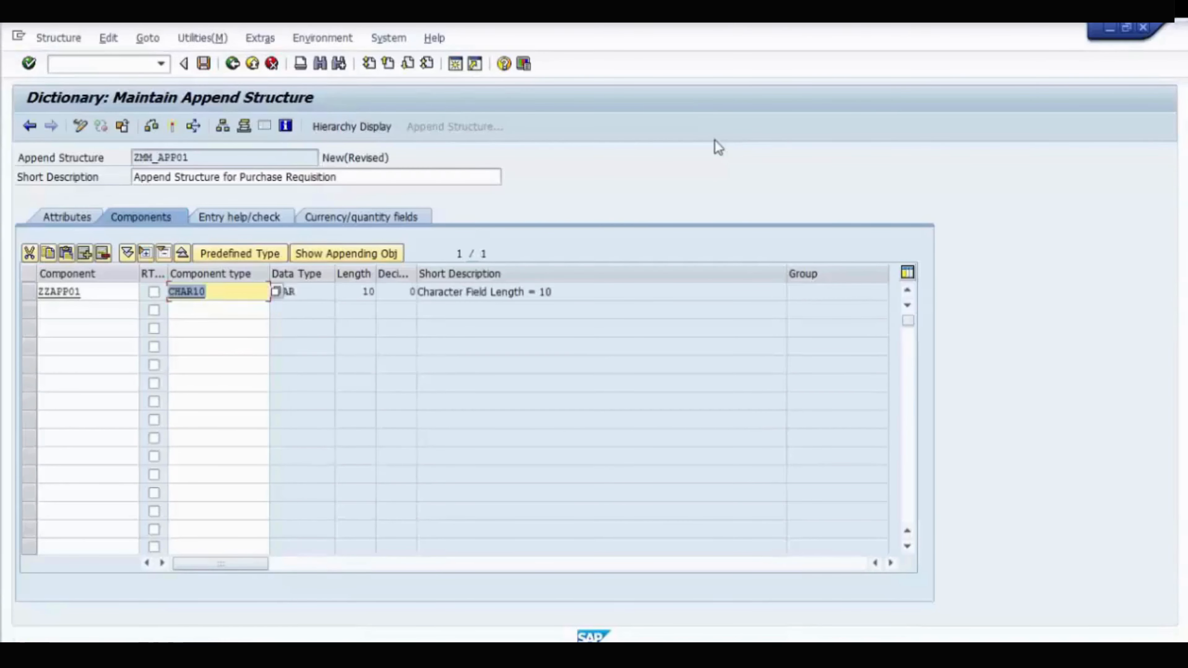
# Change the component type of ZZAPP01 to the custom data element ZDE_APP01.
pyautogui.click(229, 292)
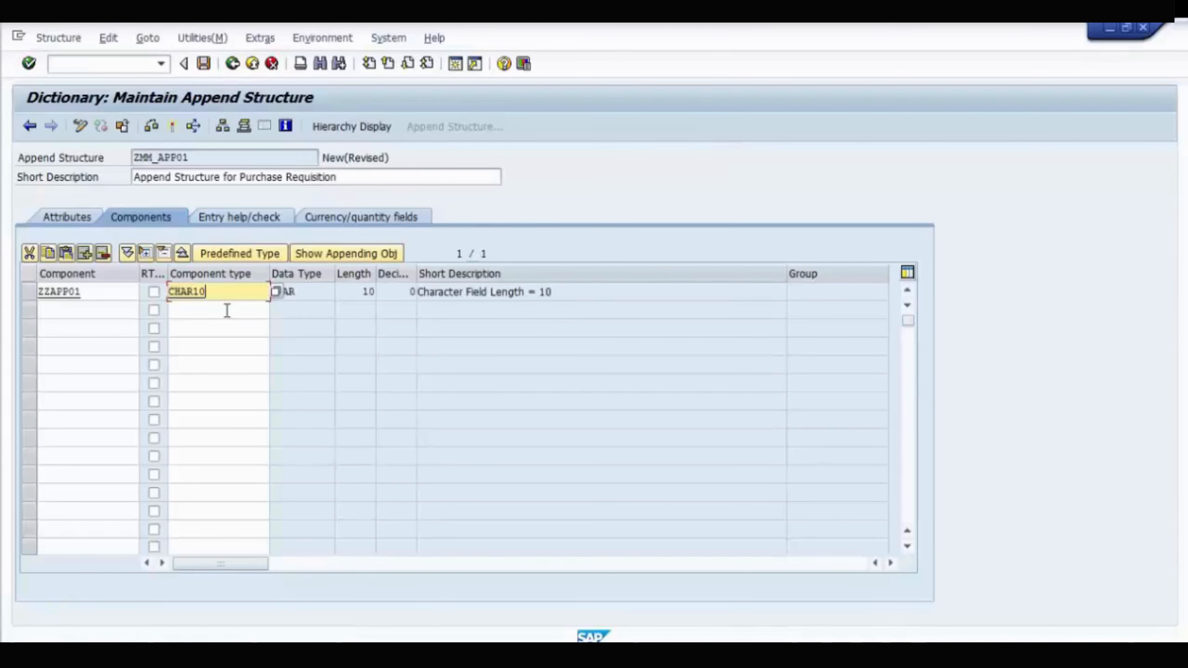
pyautogui.click(226, 310)
pyautogui.moveTo(208, 293); pyautogui.dragTo(159, 298)
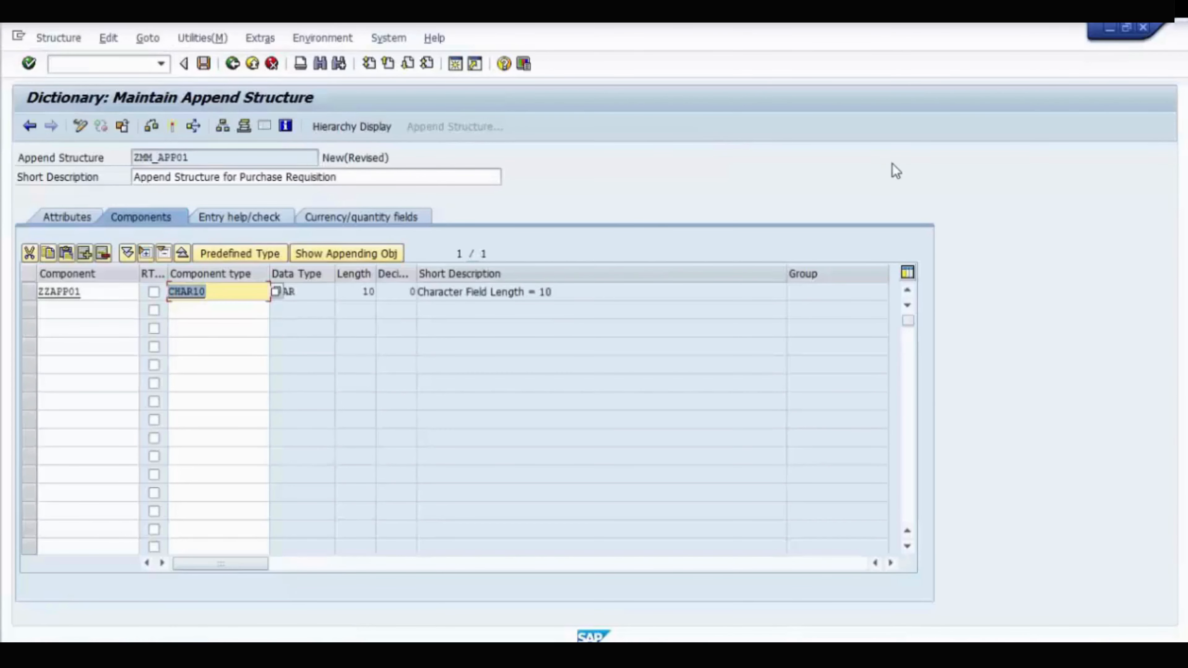
pyautogui.write('zde_app01')
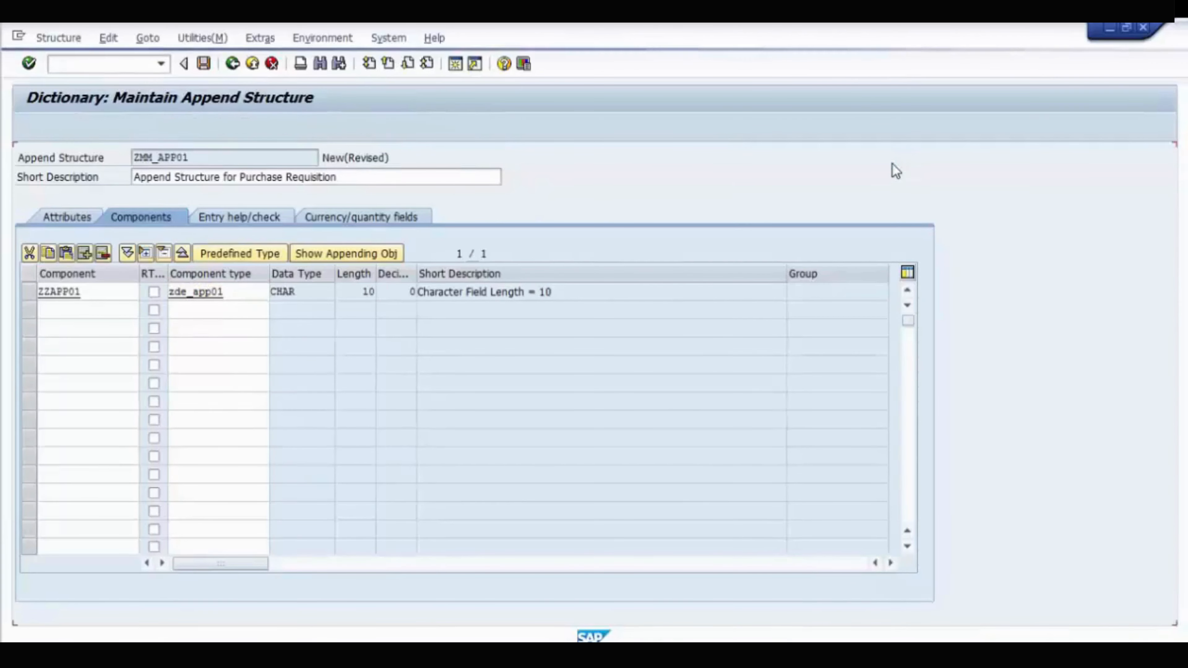
pyautogui.press('Return')
# Save the append structure as a local object and start creating ZDE_APP01 as a data element.
pyautogui.doubleClick(201, 294)
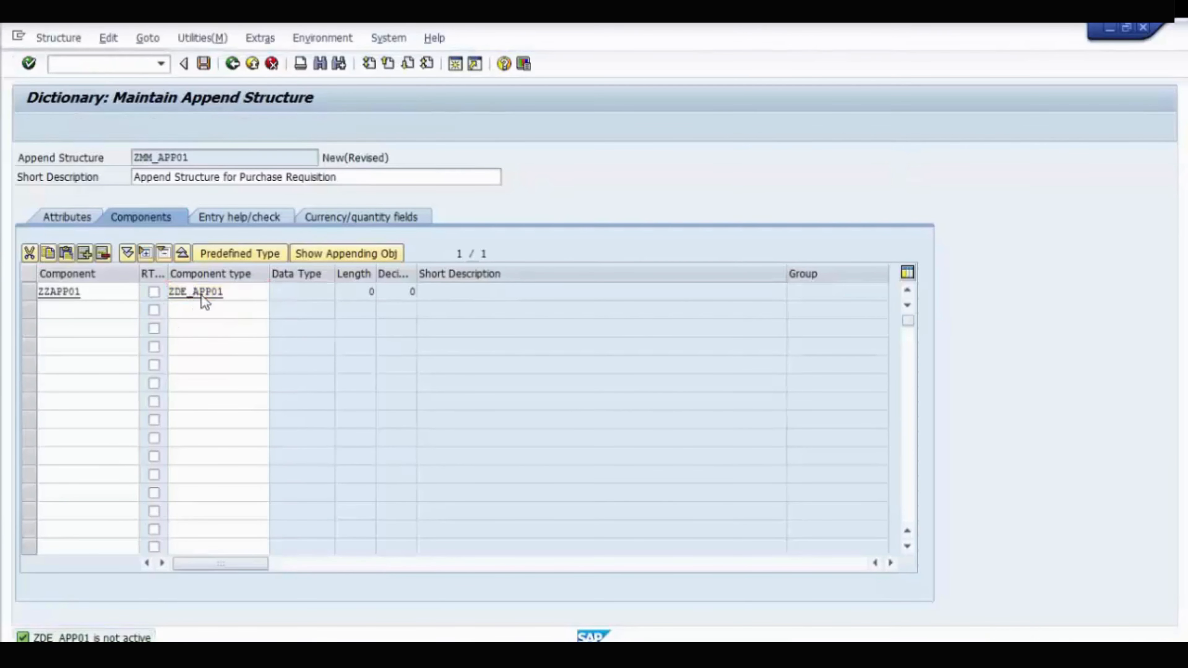
pyautogui.click(243, 397)
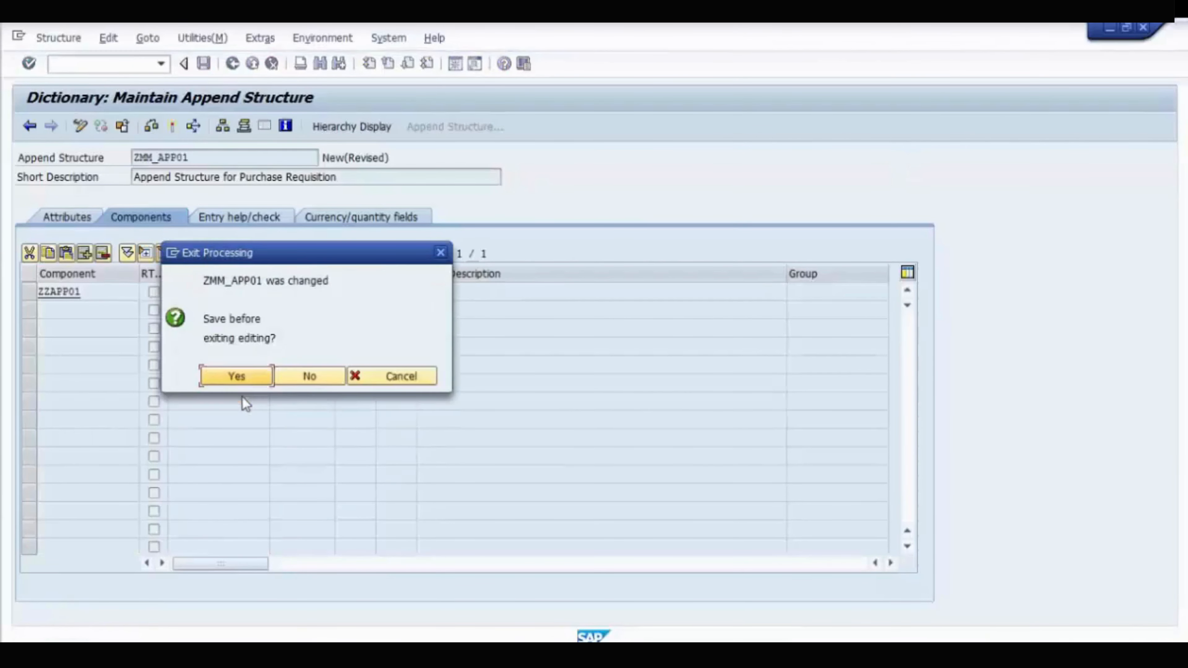
pyautogui.click(239, 376)
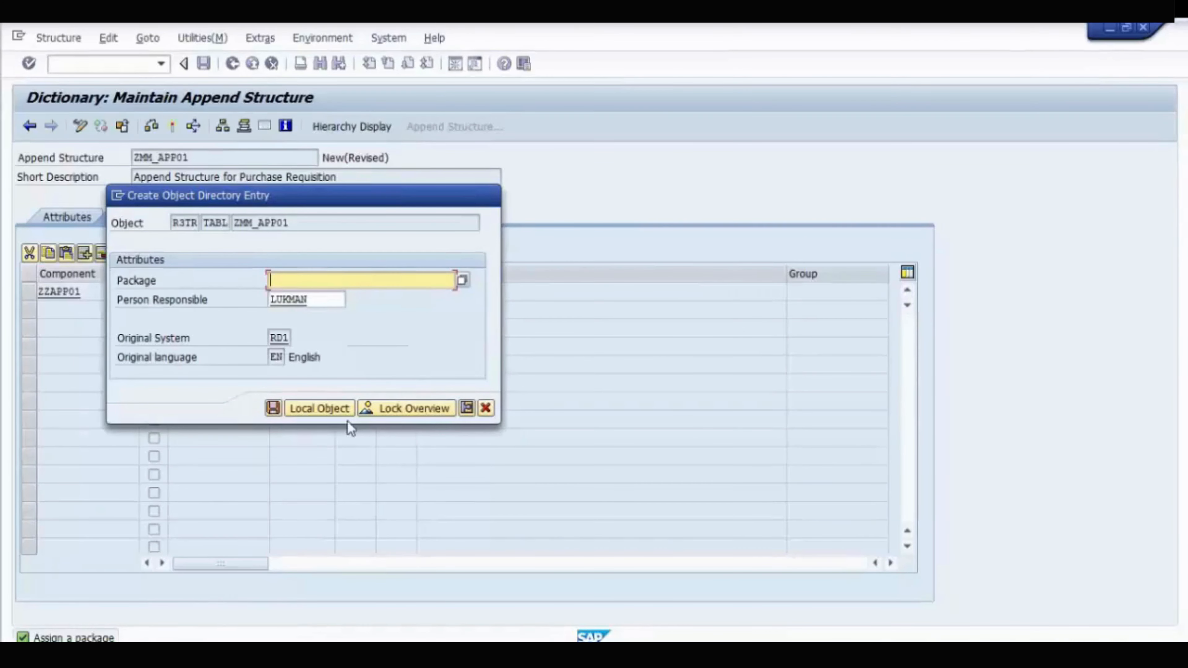
pyautogui.click(327, 410)
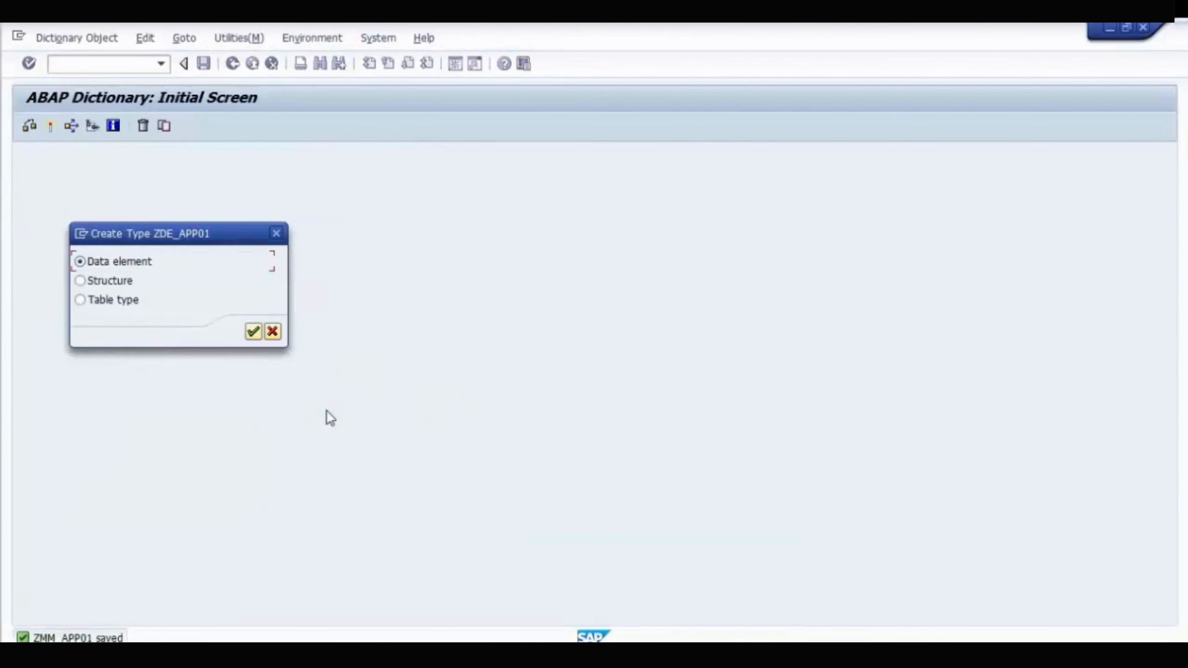
pyautogui.click(254, 332)
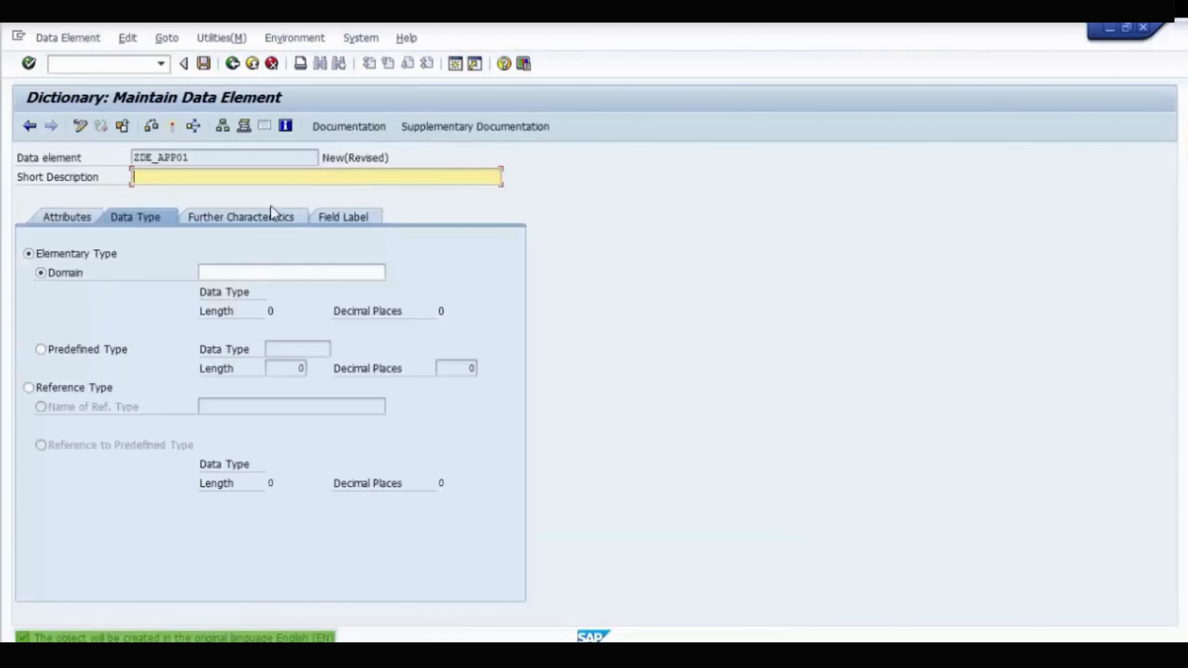
# Give the data element the short description "Data element append 01" and assign it domain ZDO_APP01.
pyautogui.click(342, 175)
pyautogui.write('Data ')
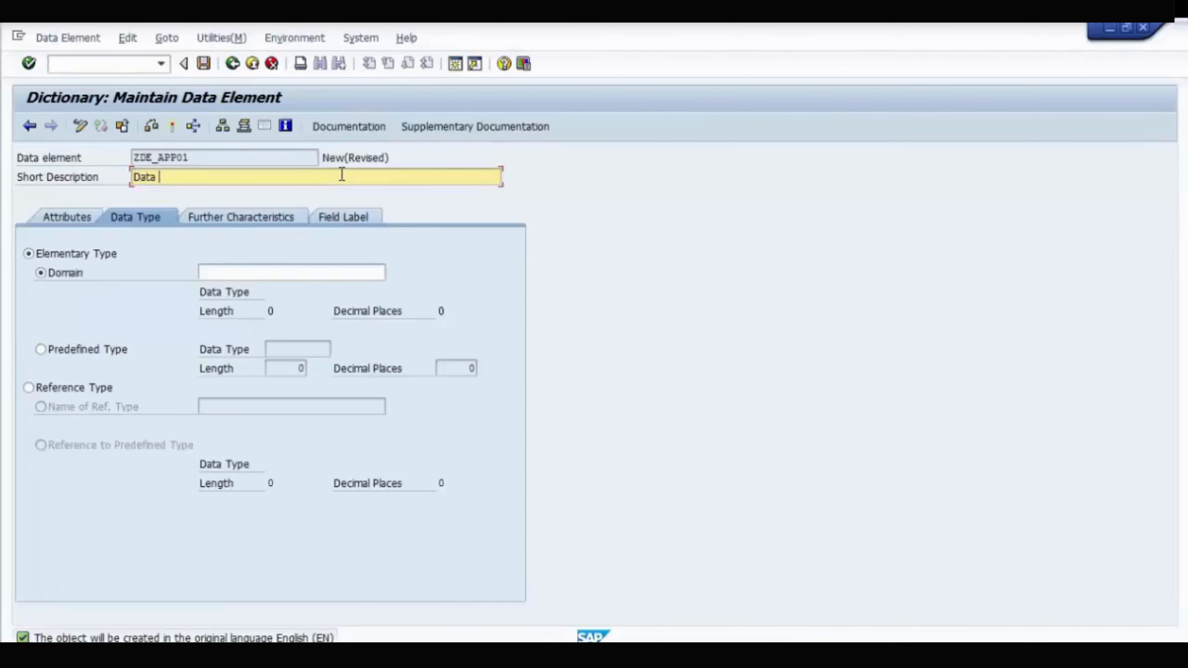
pyautogui.write('element append 01')
pyautogui.click(222, 275)
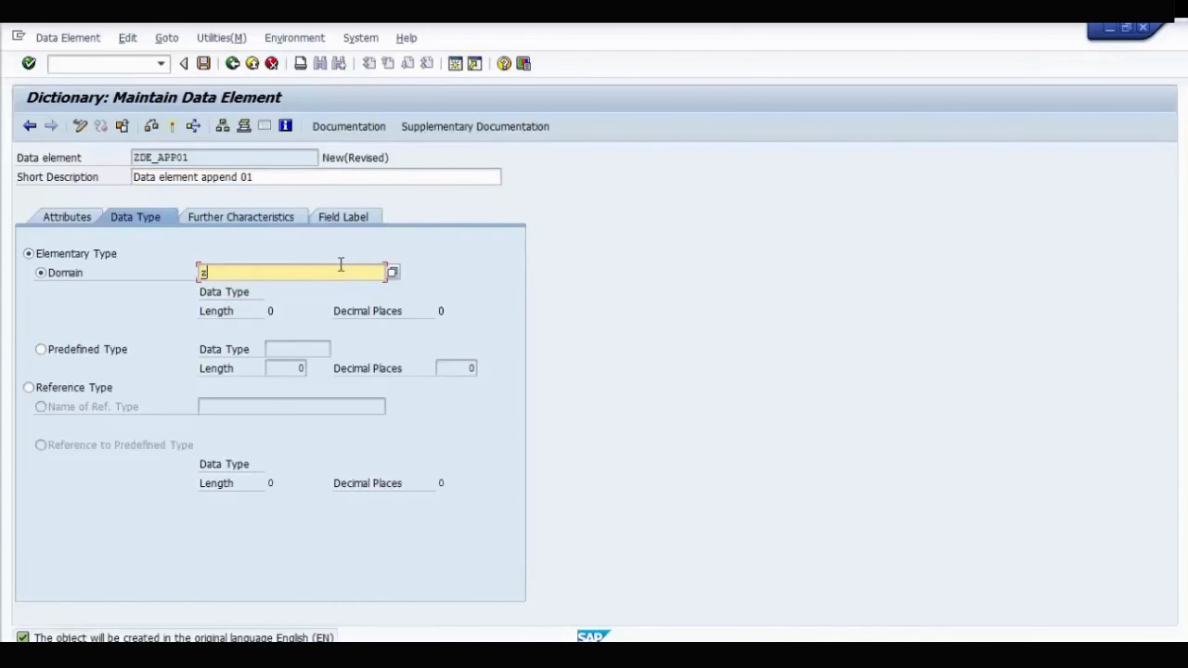
pyautogui.write('zdo')
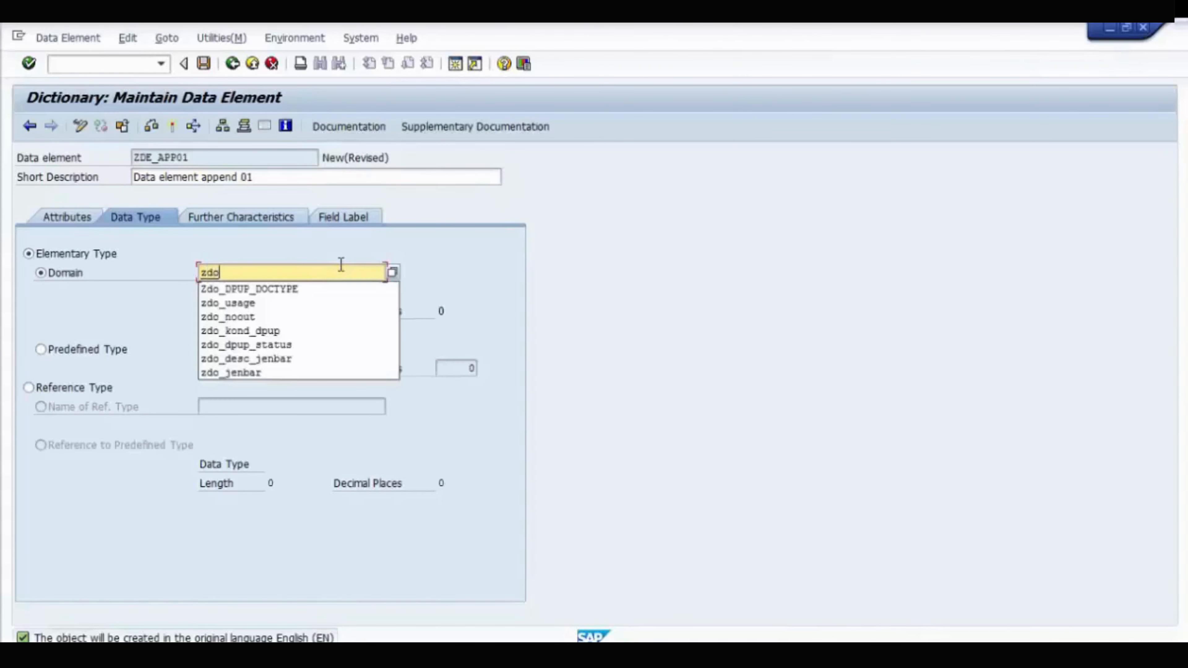
pyautogui.write('_app01')
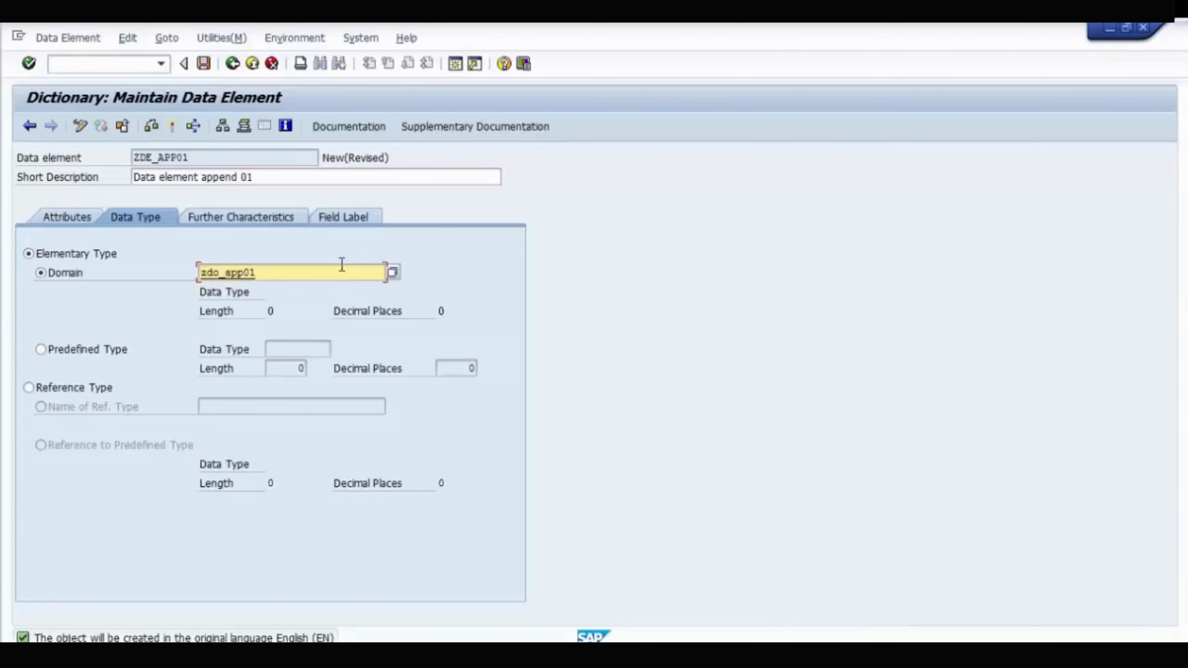
pyautogui.press('Return')
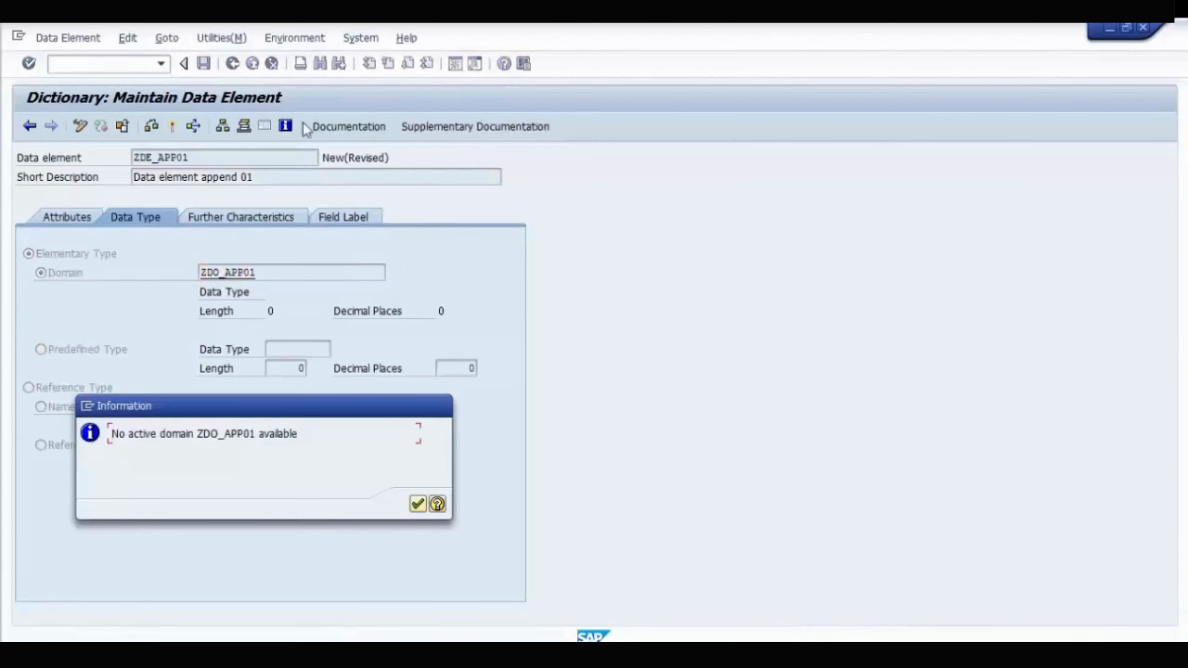
pyautogui.click(417, 504)
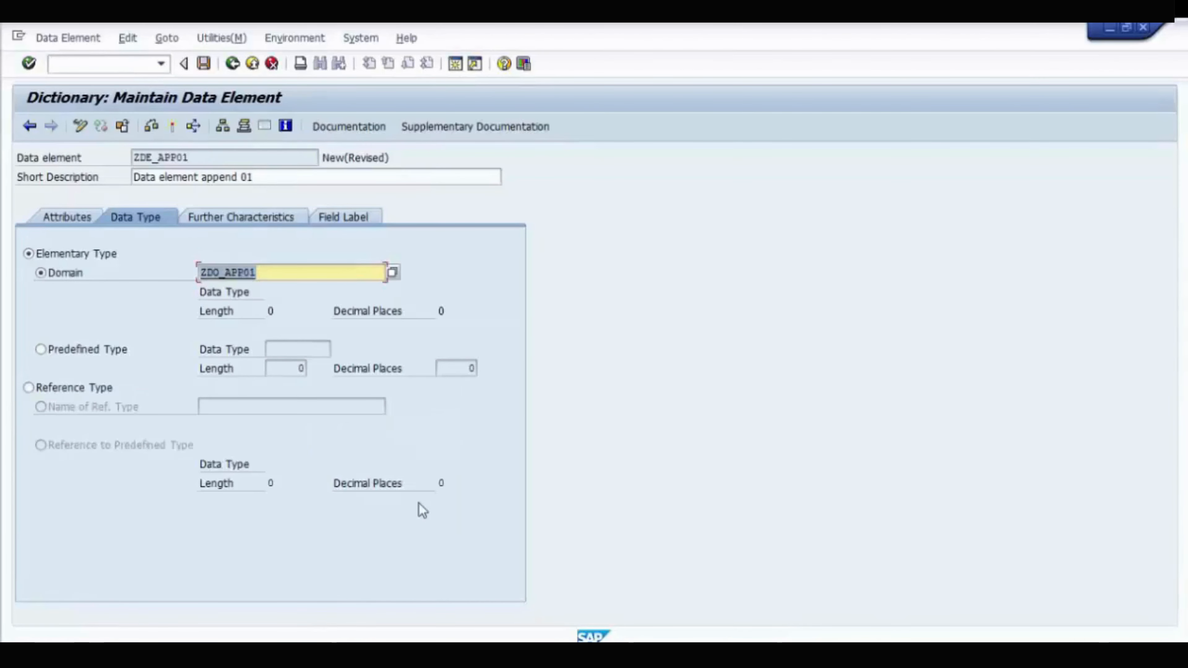
# Save data element ZDE_APP01 as a local object and start creating its domain ZDO_APP01.
pyautogui.doubleClick(235, 273)
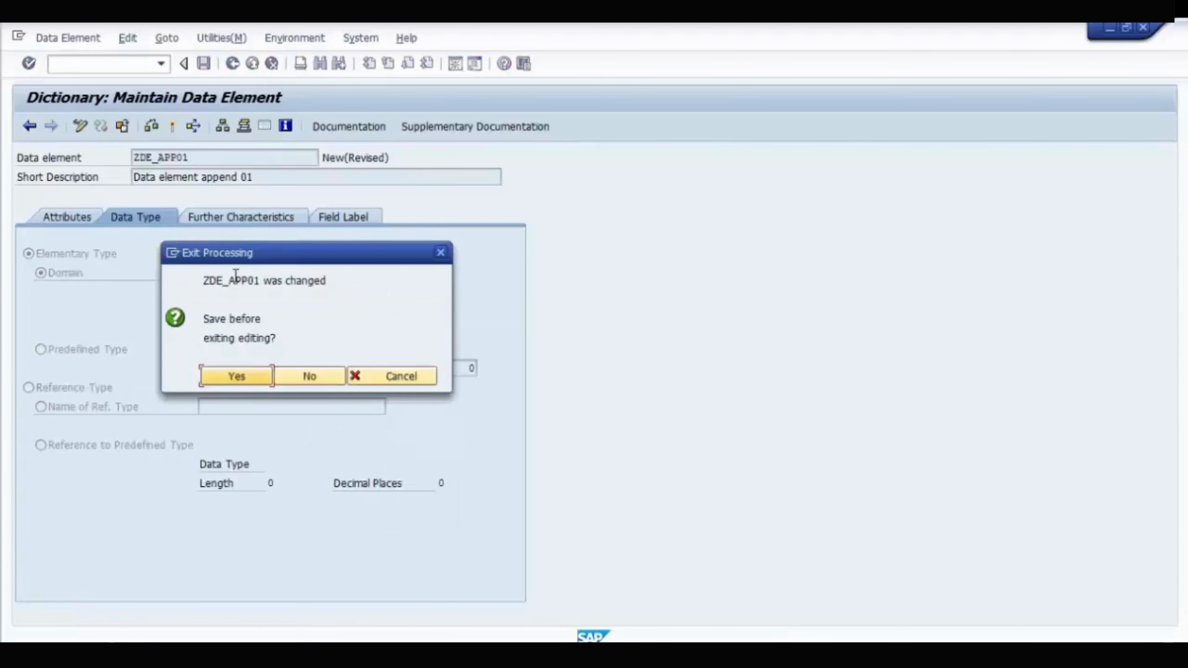
pyautogui.click(247, 378)
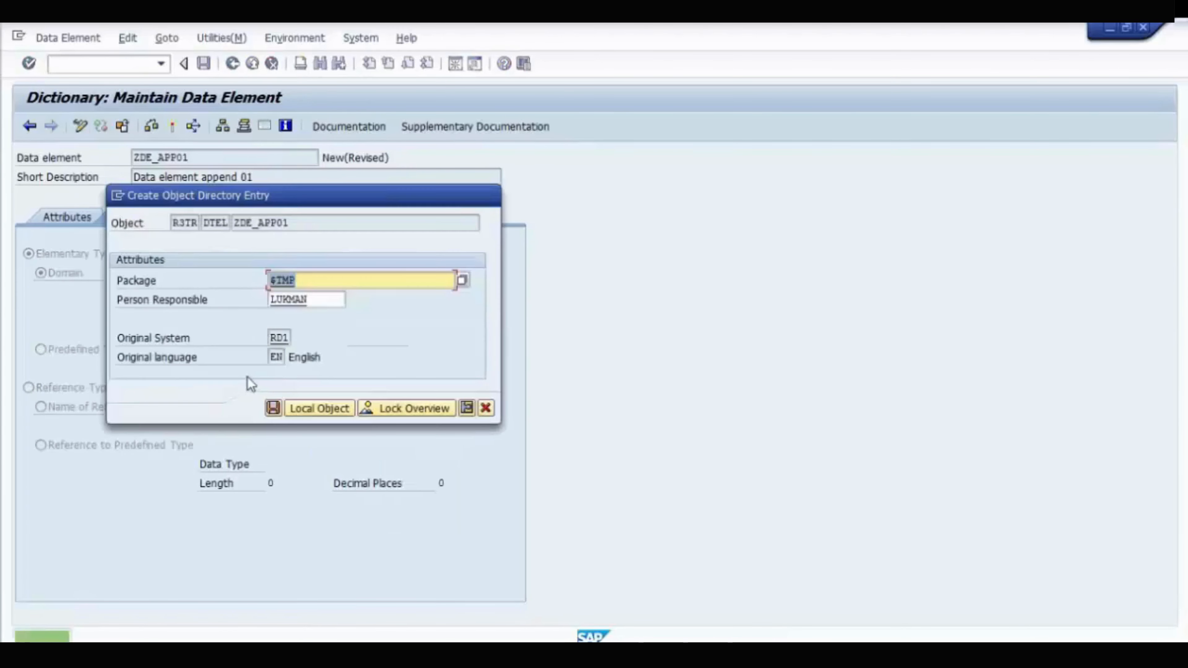
pyautogui.click(292, 408)
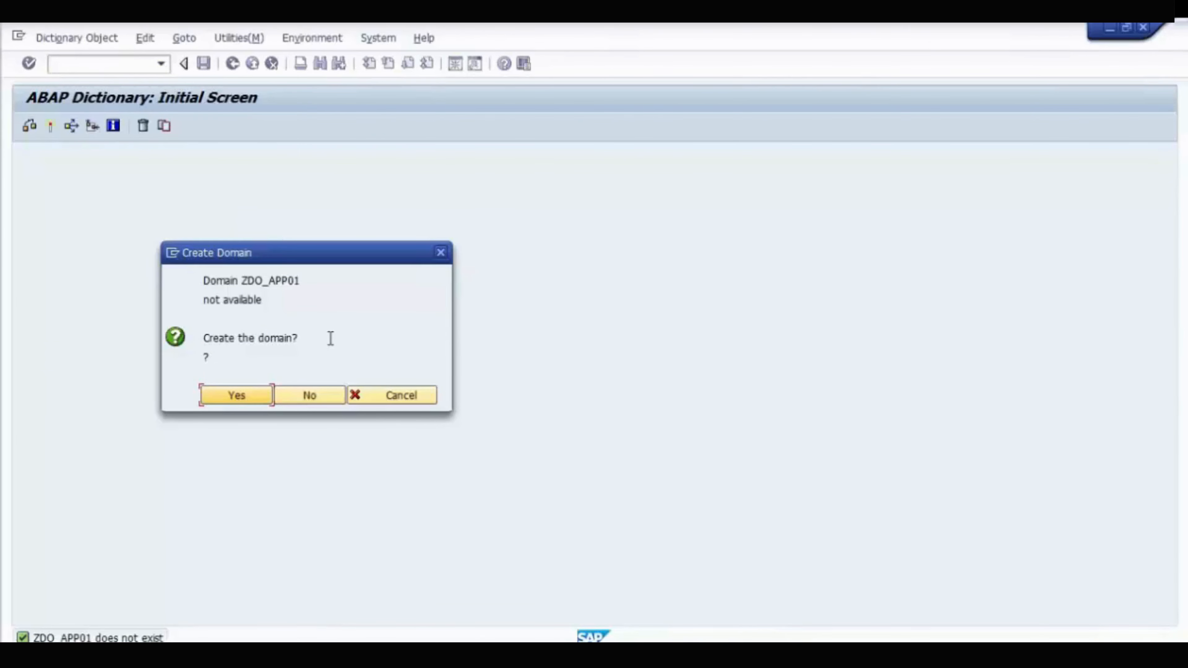
pyautogui.click(236, 396)
# Give the domain the short description "Domain append 01" and define it as data type CHAR with 10 characters.
pyautogui.write('Domain')
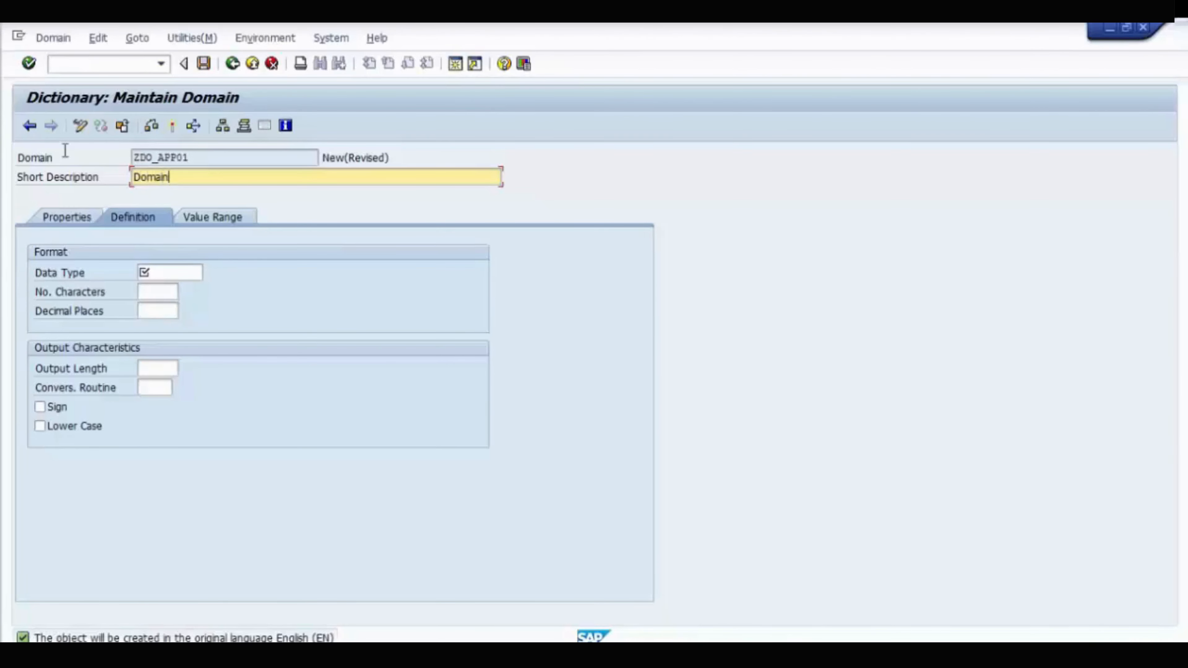
pyautogui.write(' append 01')
pyautogui.click(195, 274)
pyautogui.write('c')
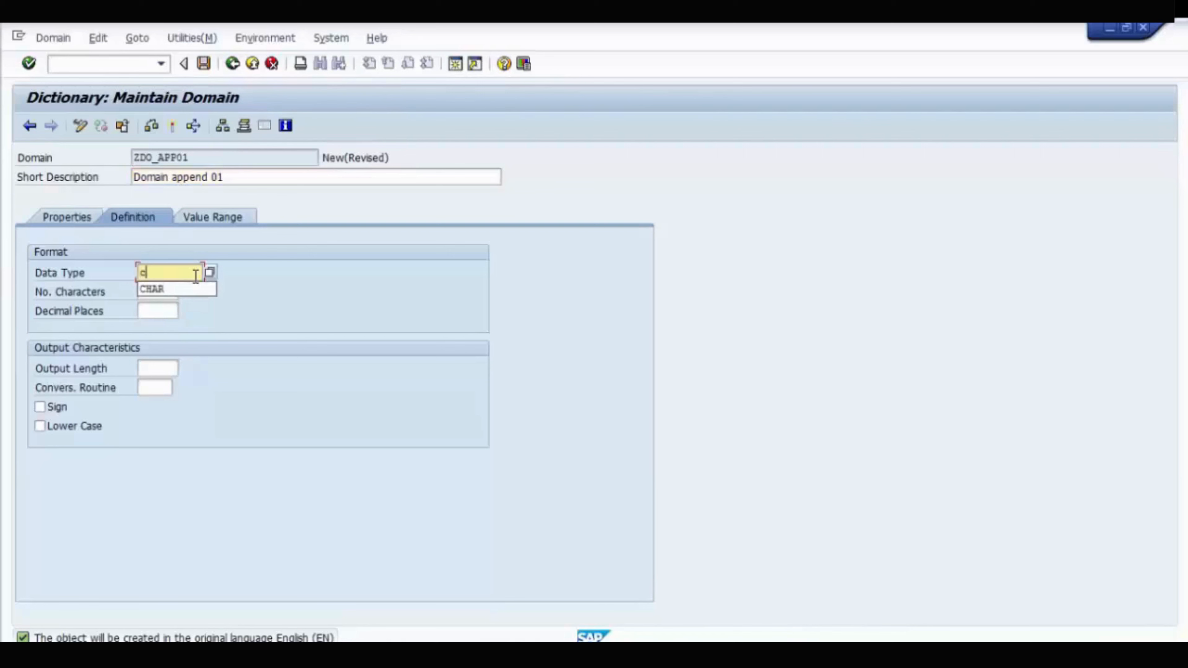
pyautogui.write('har')
pyautogui.press('Tab')
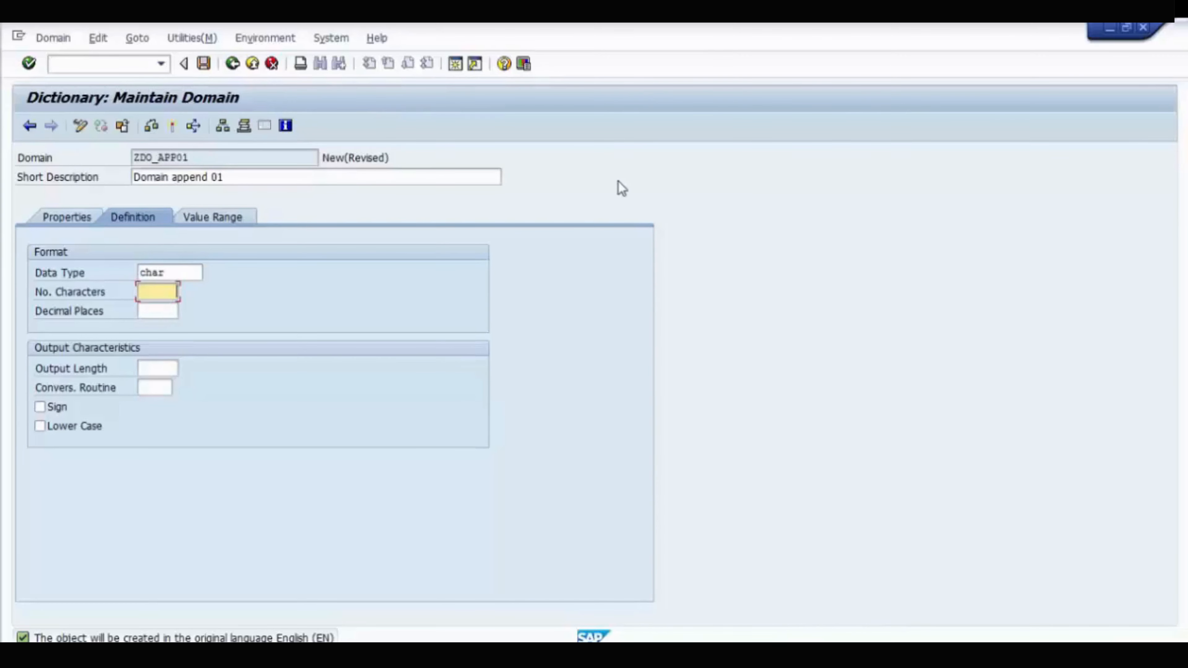
pyautogui.press('Return')
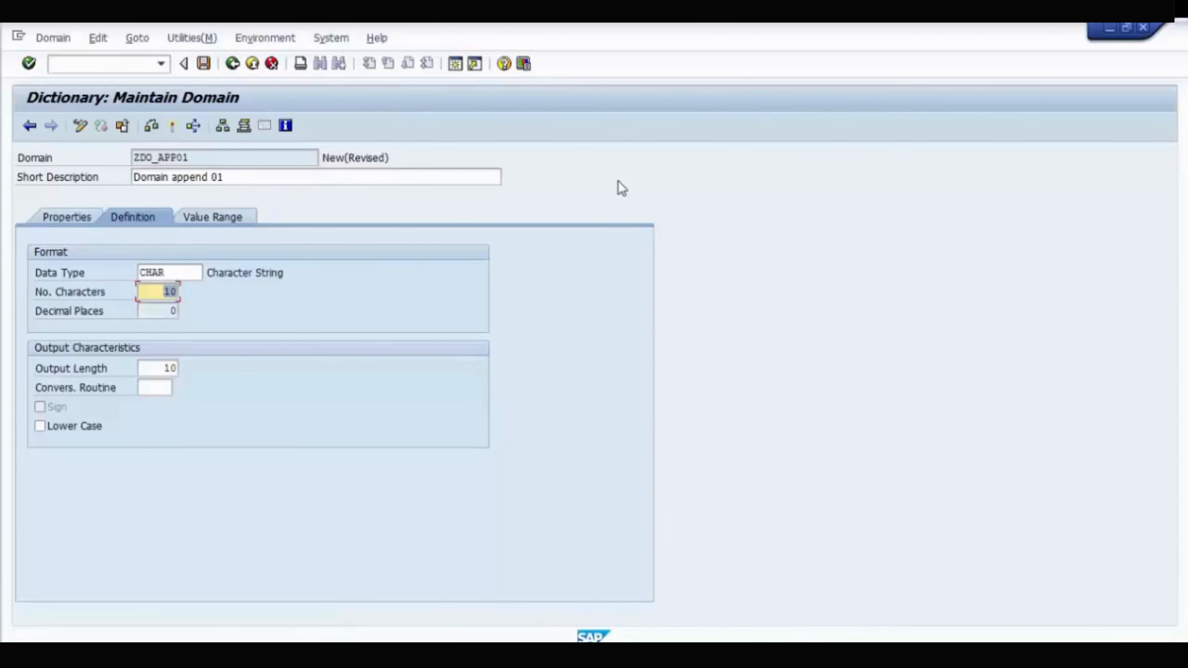
# Save domain ZDO_APP01 as a local object and activate it.
pyautogui.click(203, 63)
pyautogui.click(319, 408)
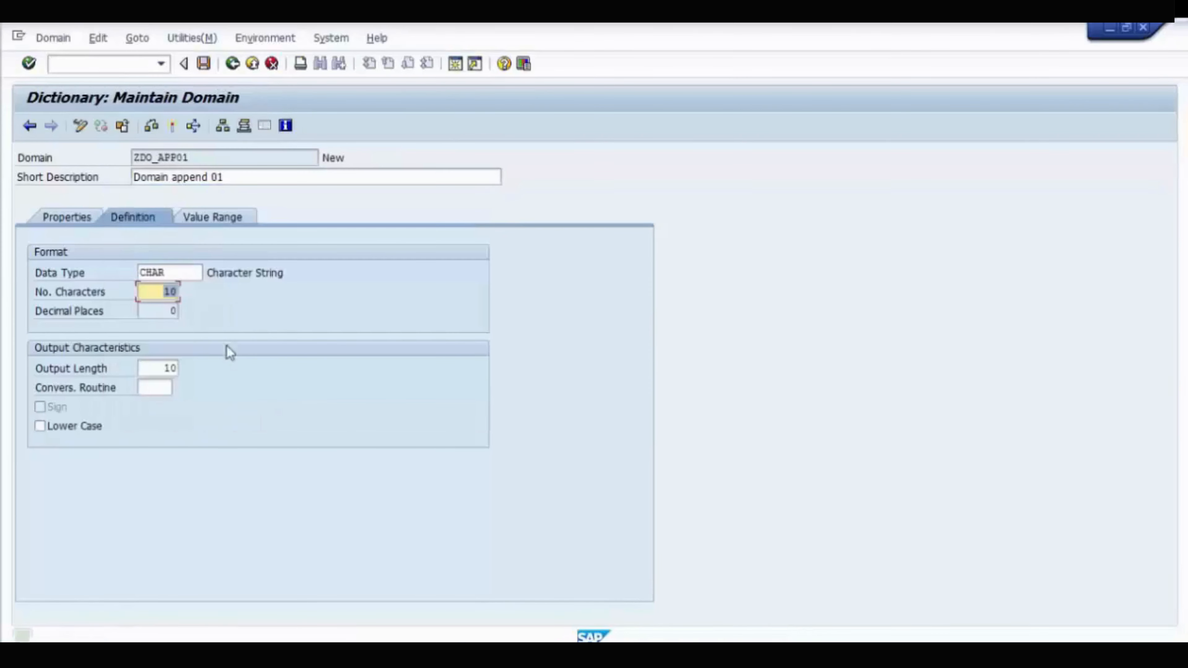
pyautogui.click(172, 125)
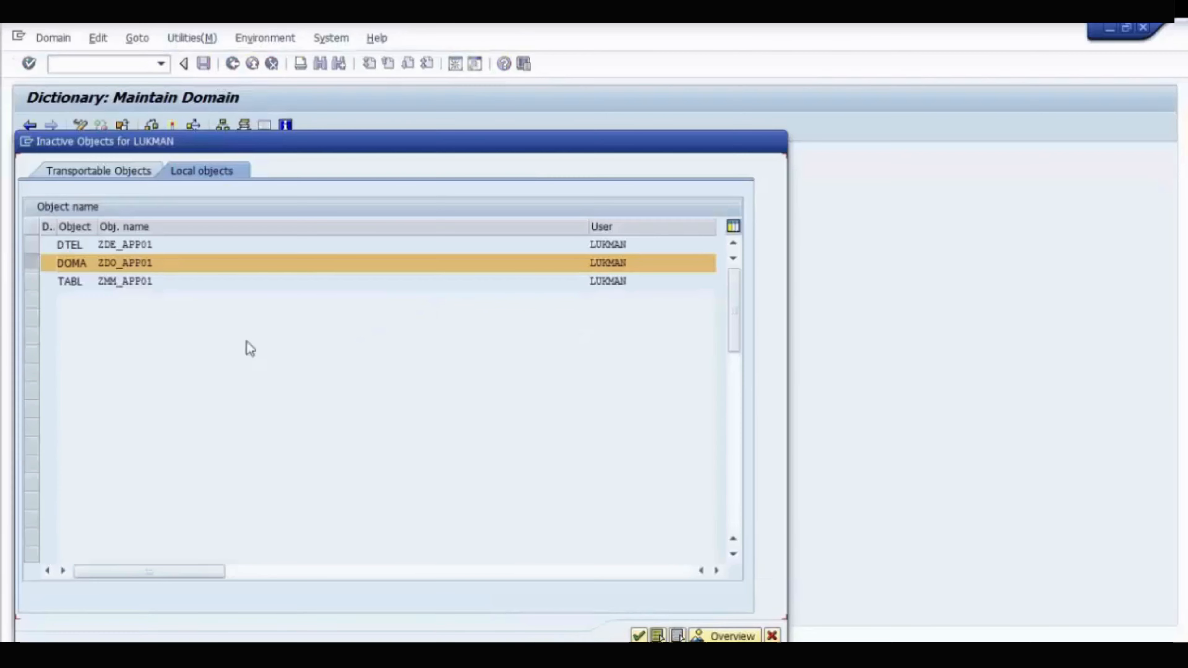
pyautogui.click(639, 635)
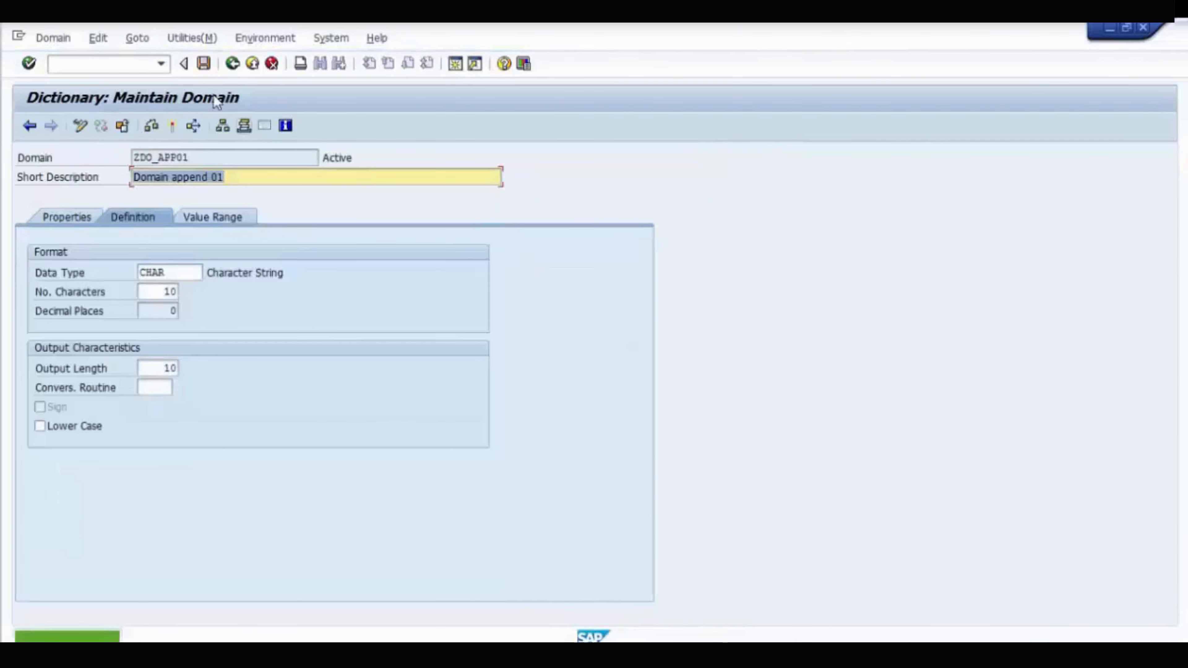
# Return to data element ZDE_APP01 and activate it.
pyautogui.click(233, 63)
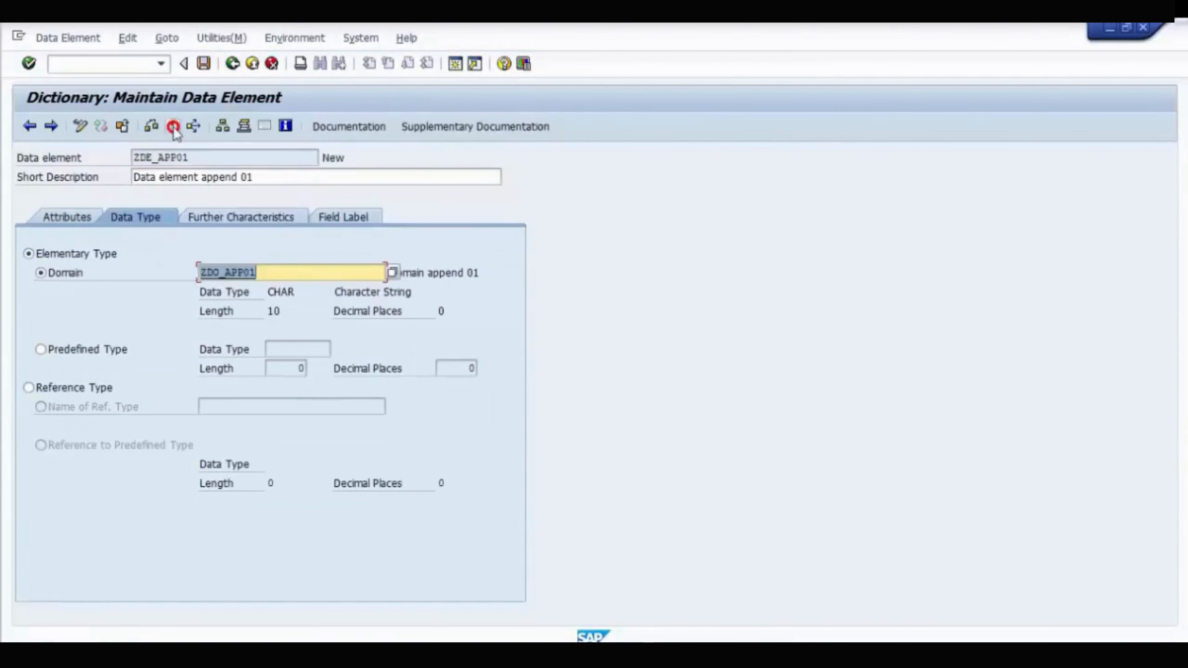
pyautogui.click(172, 125)
pyautogui.click(639, 636)
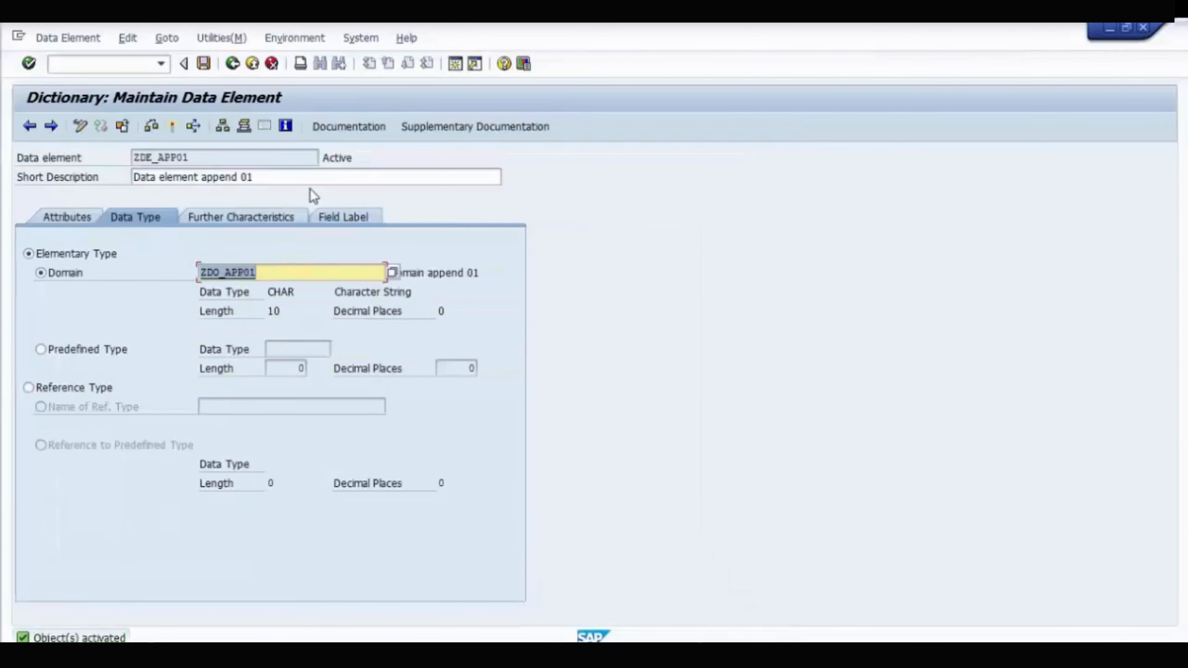
# Return to append structure ZMM_APP01, activate it and review the activation log.
pyautogui.click(232, 64)
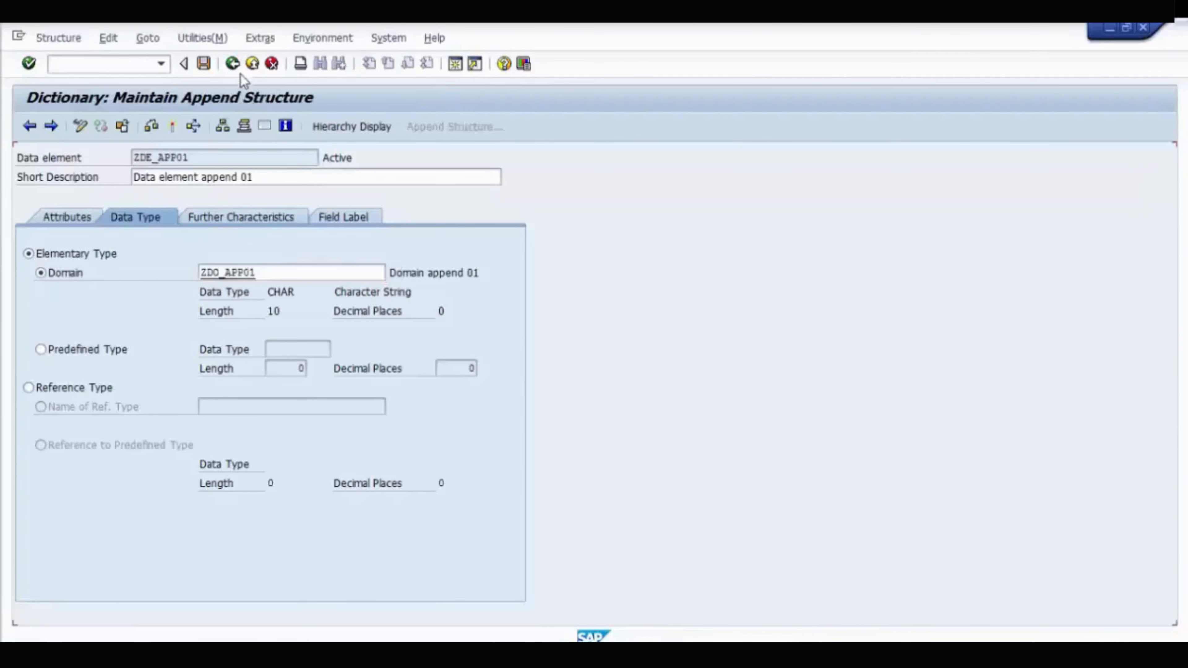
pyautogui.click(184, 309)
pyautogui.click(96, 293)
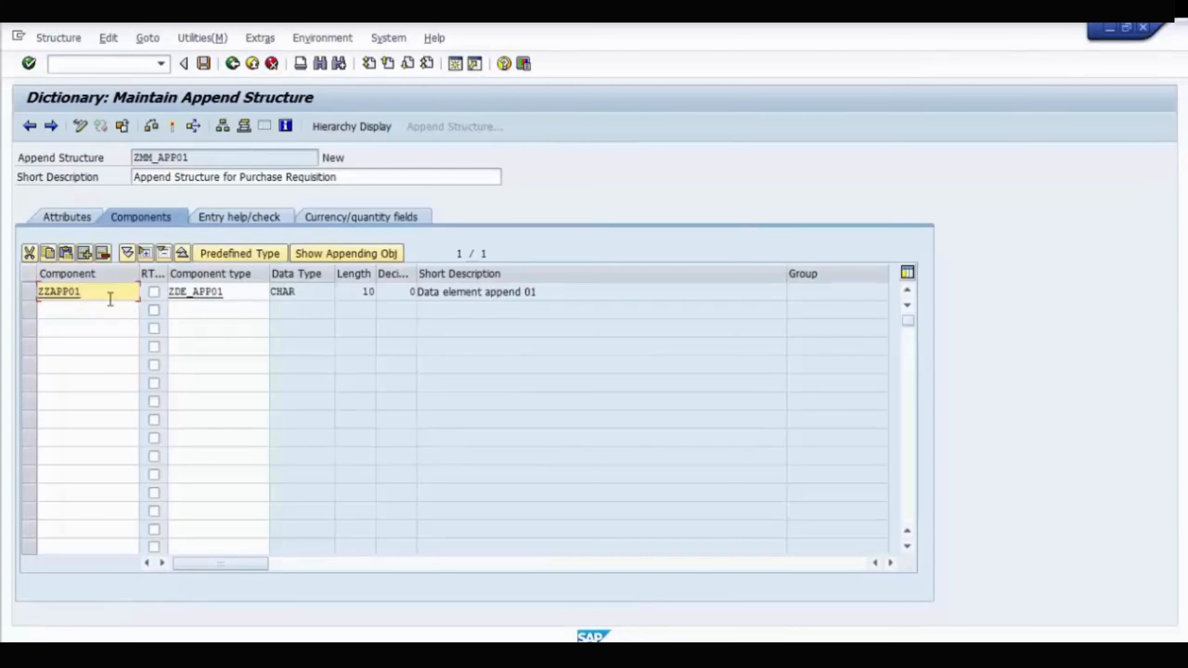
pyautogui.click(174, 130)
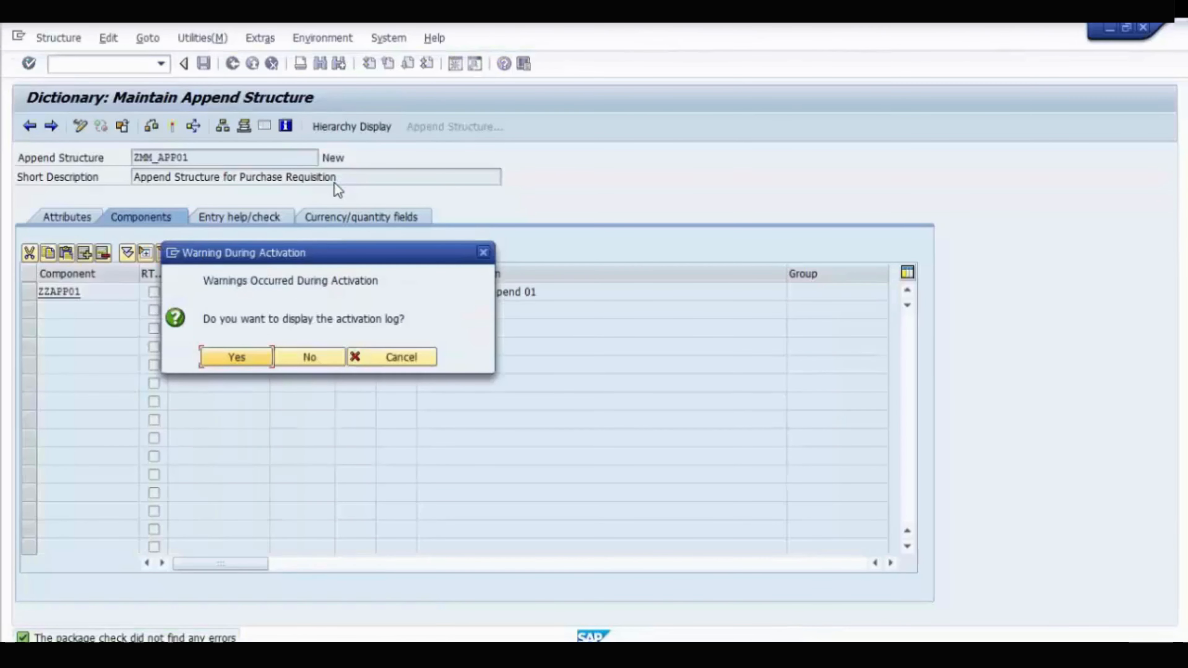
pyautogui.click(244, 360)
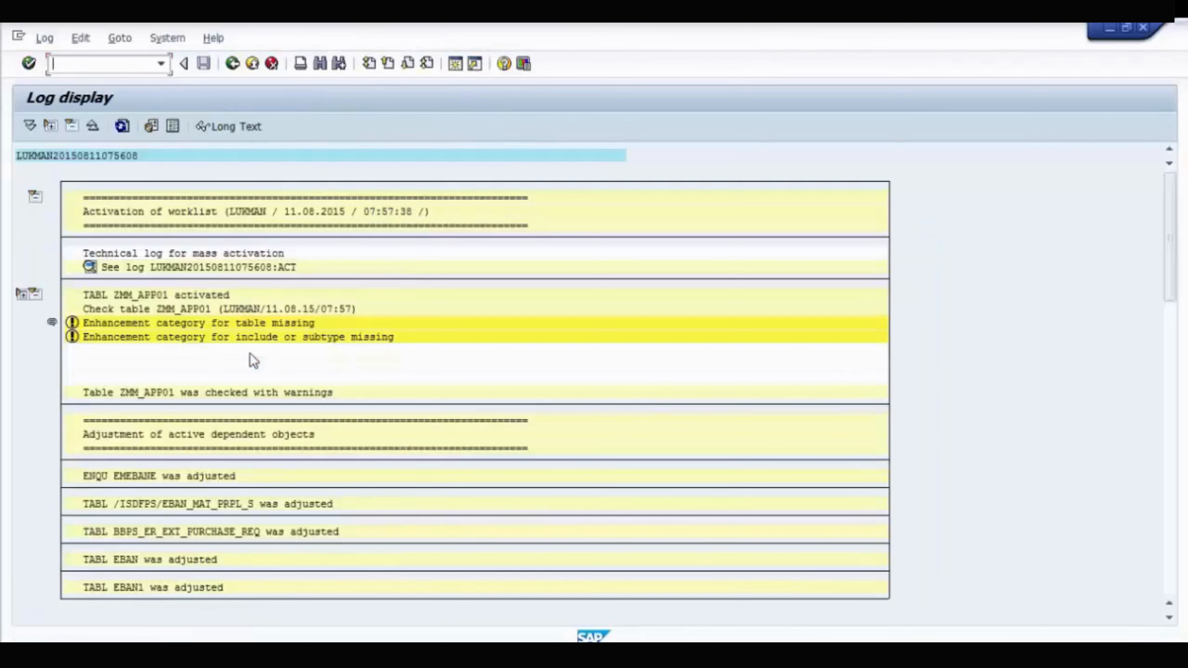
pyautogui.click(232, 64)
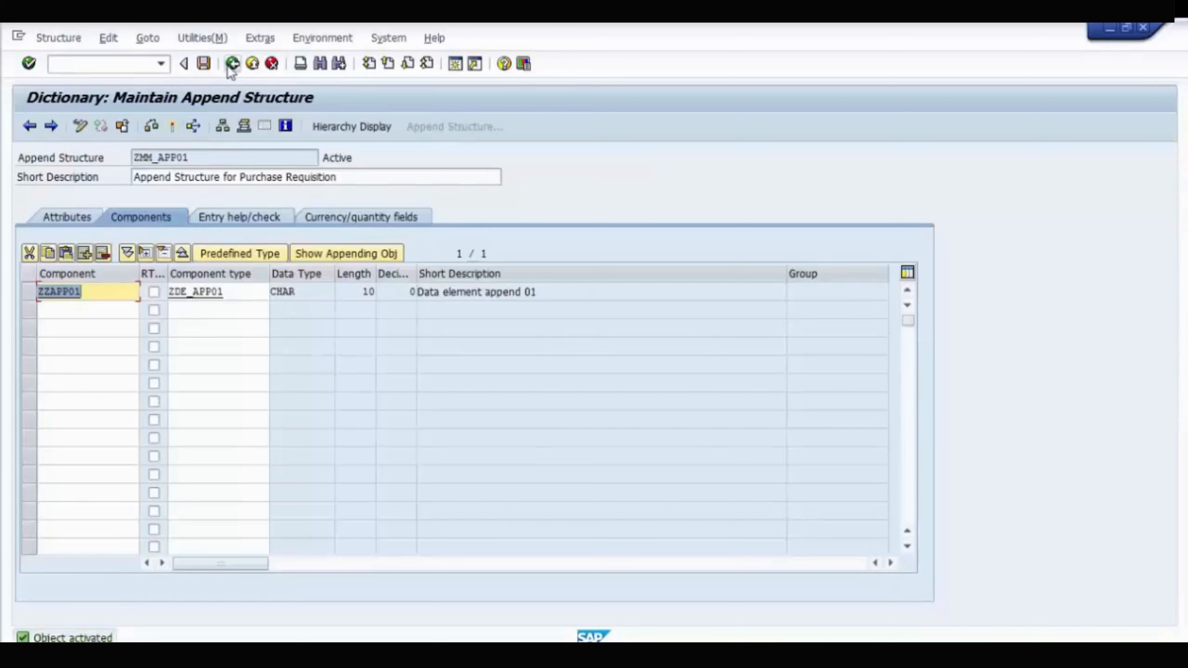
# Return to table EBAN and check the end of its field list for append structure ZMM_APP01 and field ZZAPP01.
pyautogui.click(232, 65)
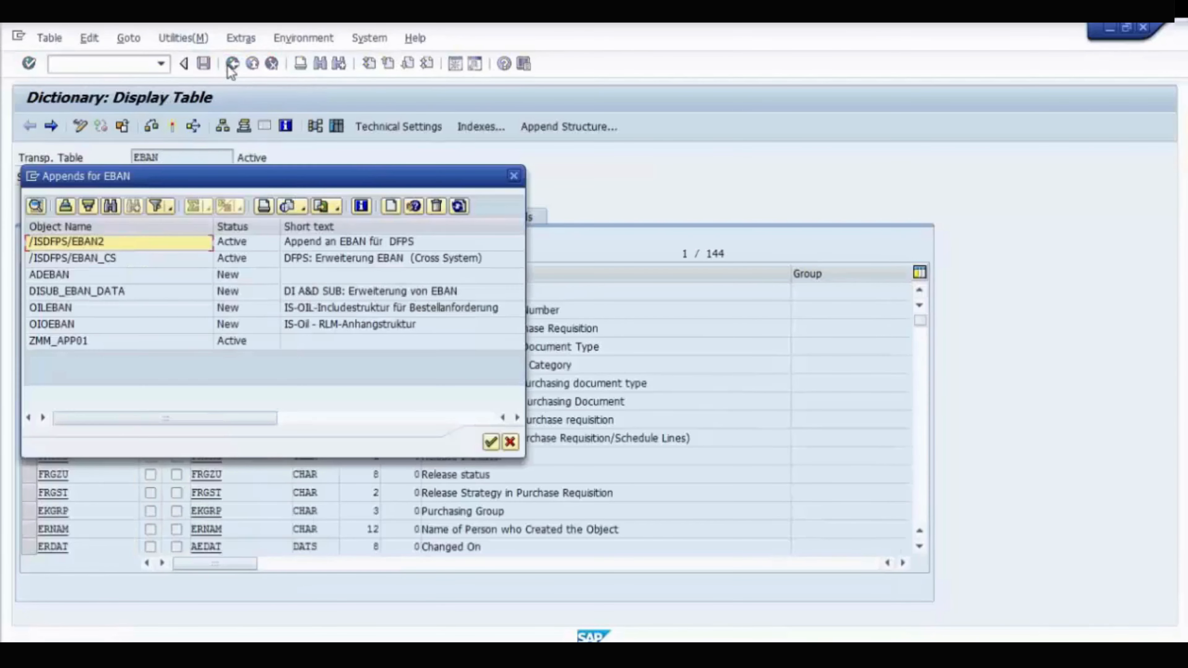
pyautogui.click(491, 443)
pyautogui.click(510, 442)
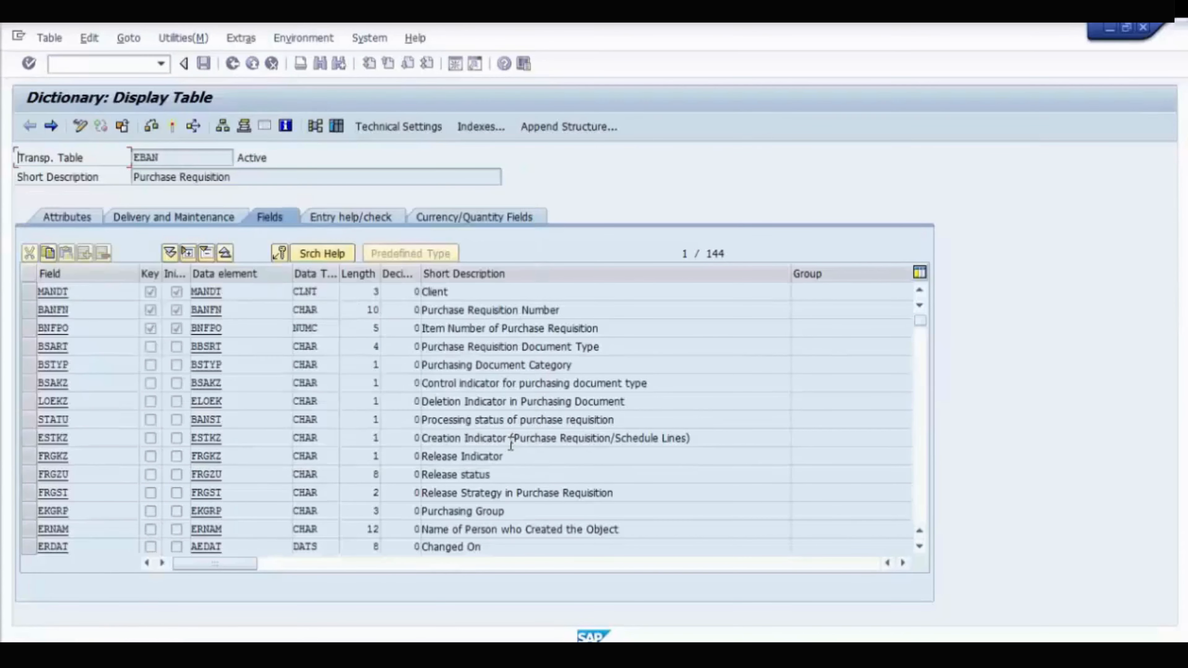
pyautogui.scroll(-10, 453, 441)
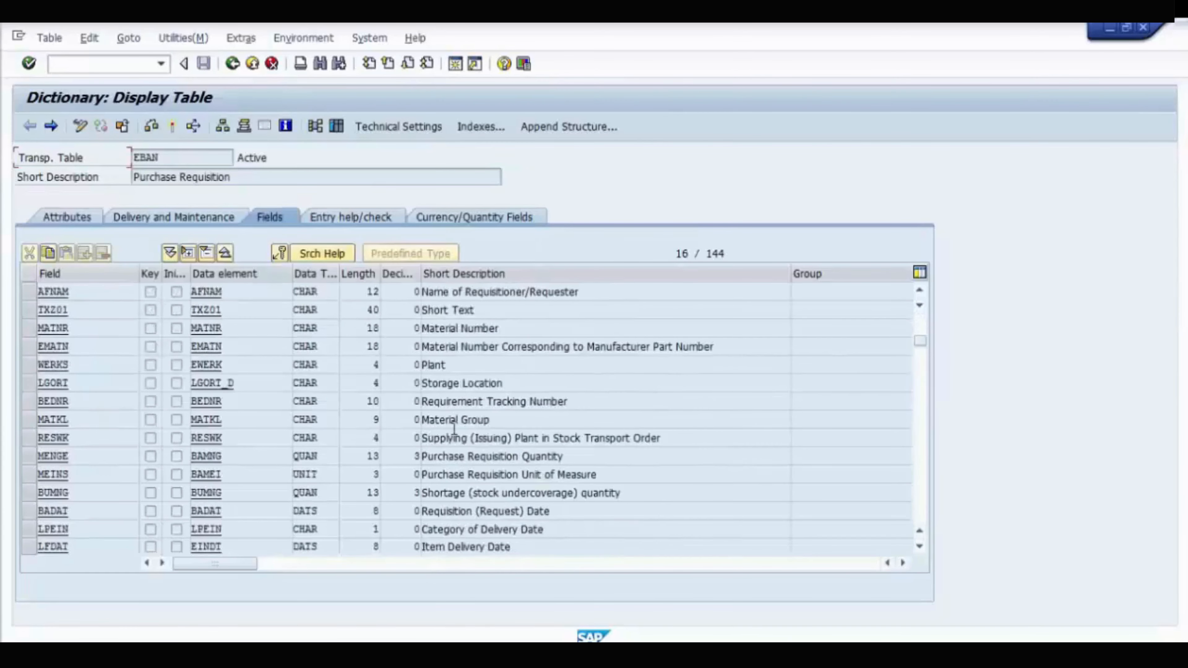
pyautogui.scroll(-14, 444, 454)
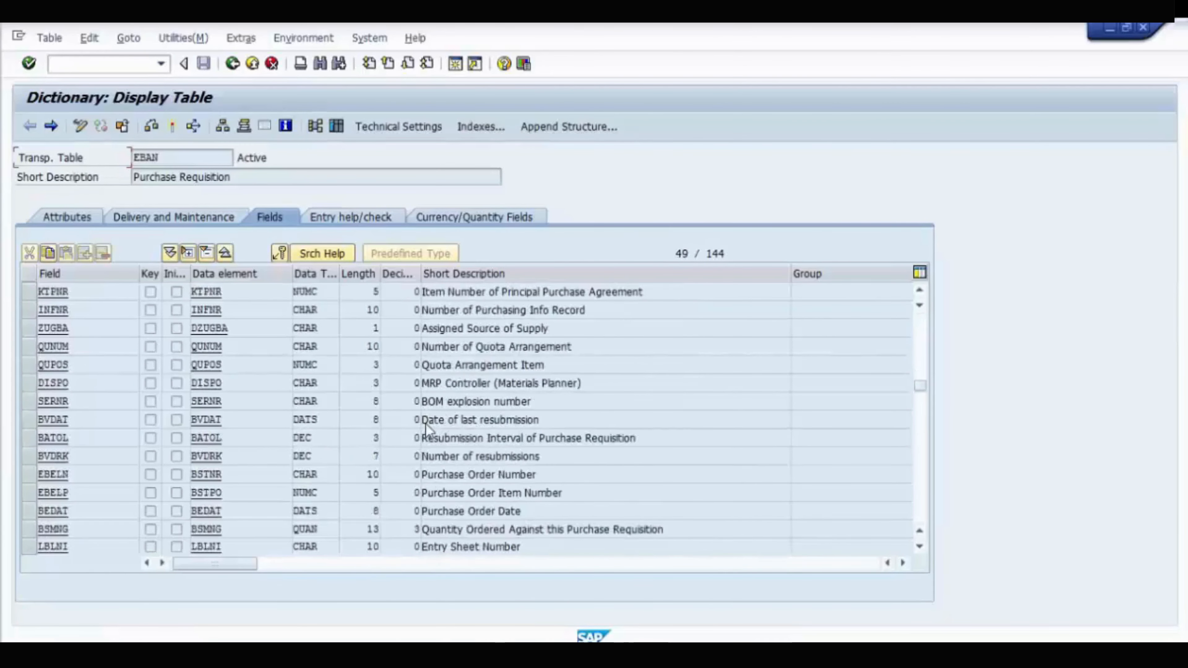
pyautogui.scroll(-12, 439, 440)
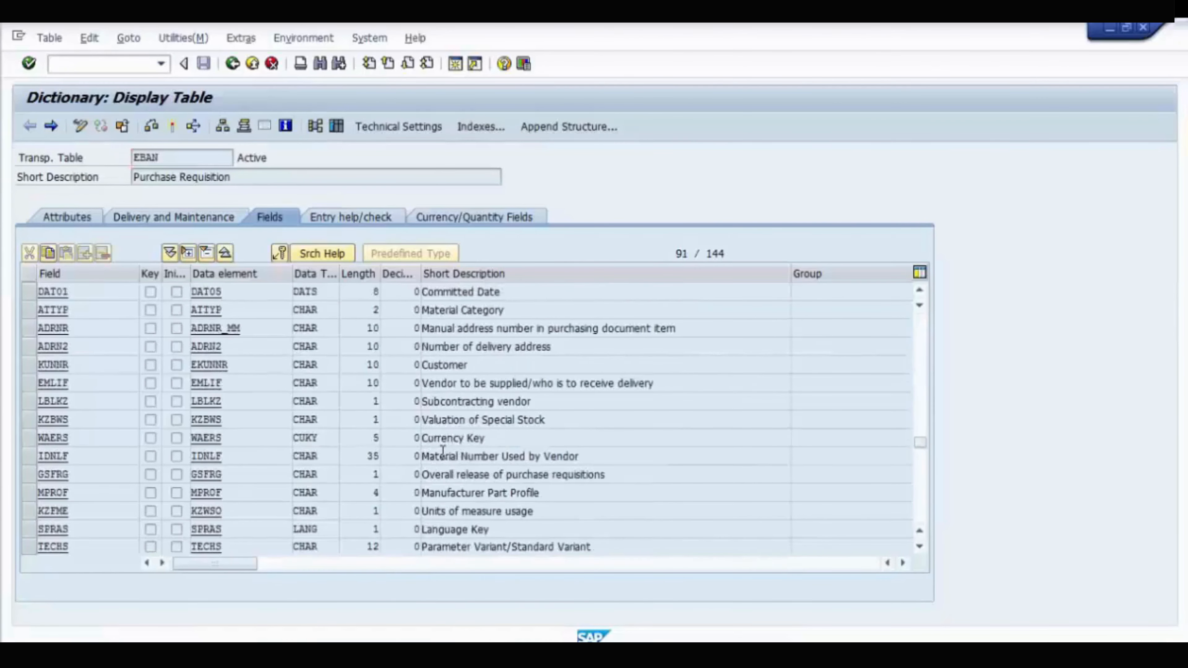
pyautogui.scroll(-8, 443, 457)
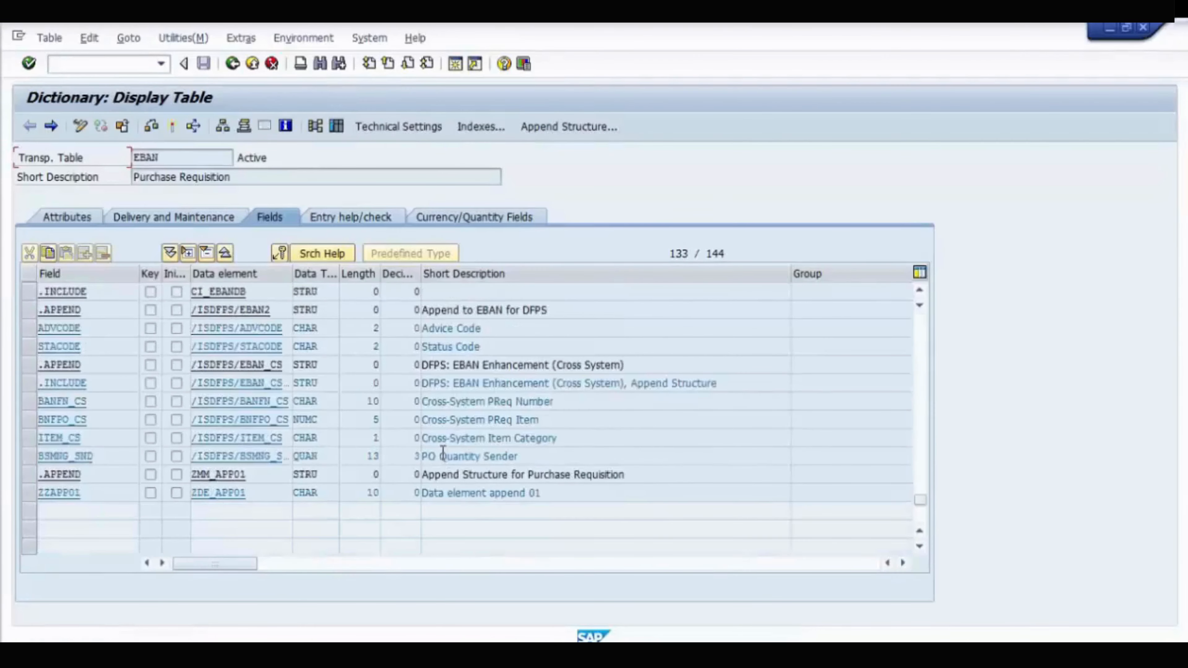
pyautogui.click(205, 475)
# Start creating the include structure CI_EBANDB from its entry in the EBAN field list.
pyautogui.scroll(2, 297, 421)
pyautogui.scroll(-2, 300, 428)
pyautogui.scroll(2, 622, 419)
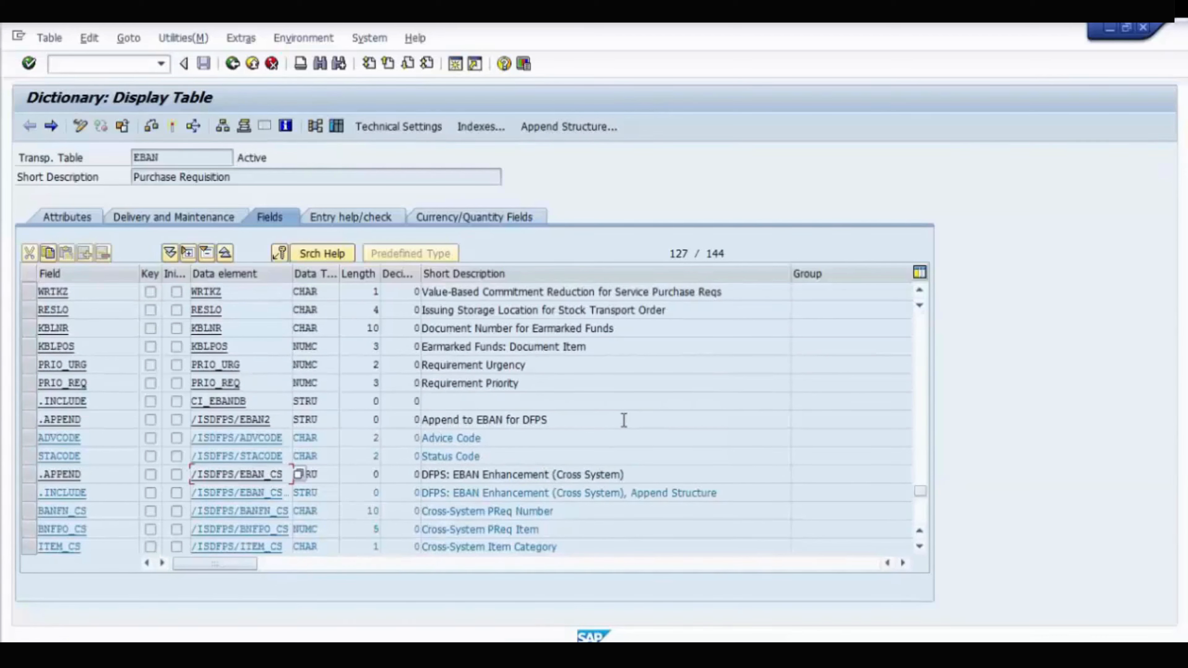
pyautogui.scroll(1, 624, 420)
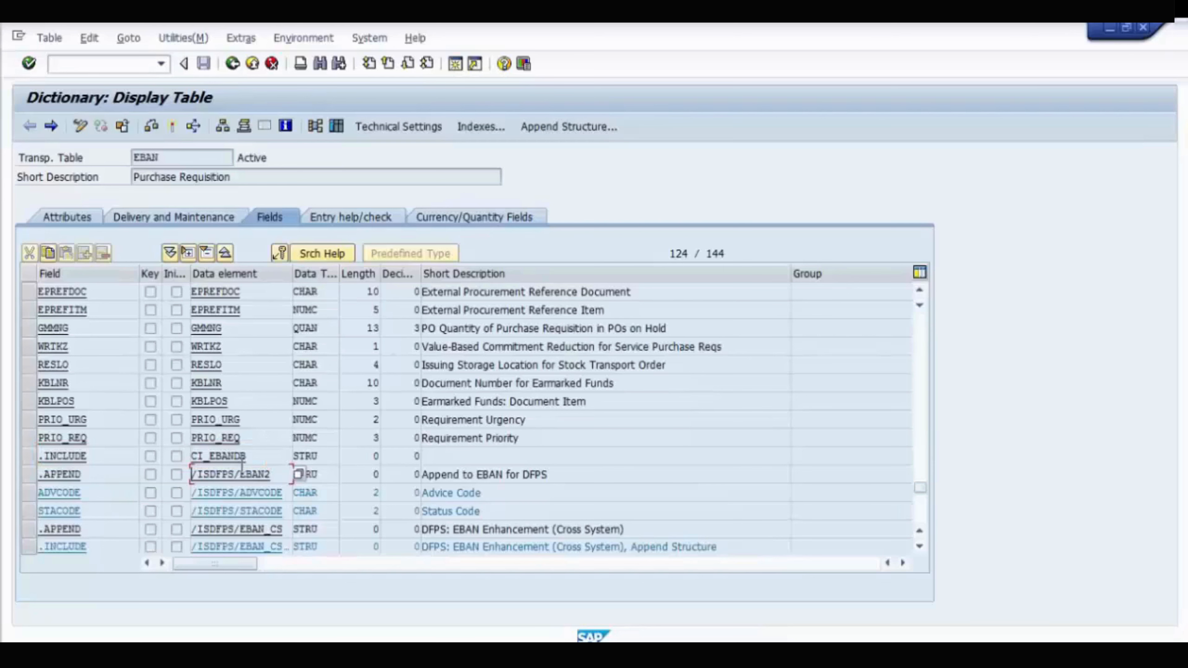
pyautogui.click(225, 456)
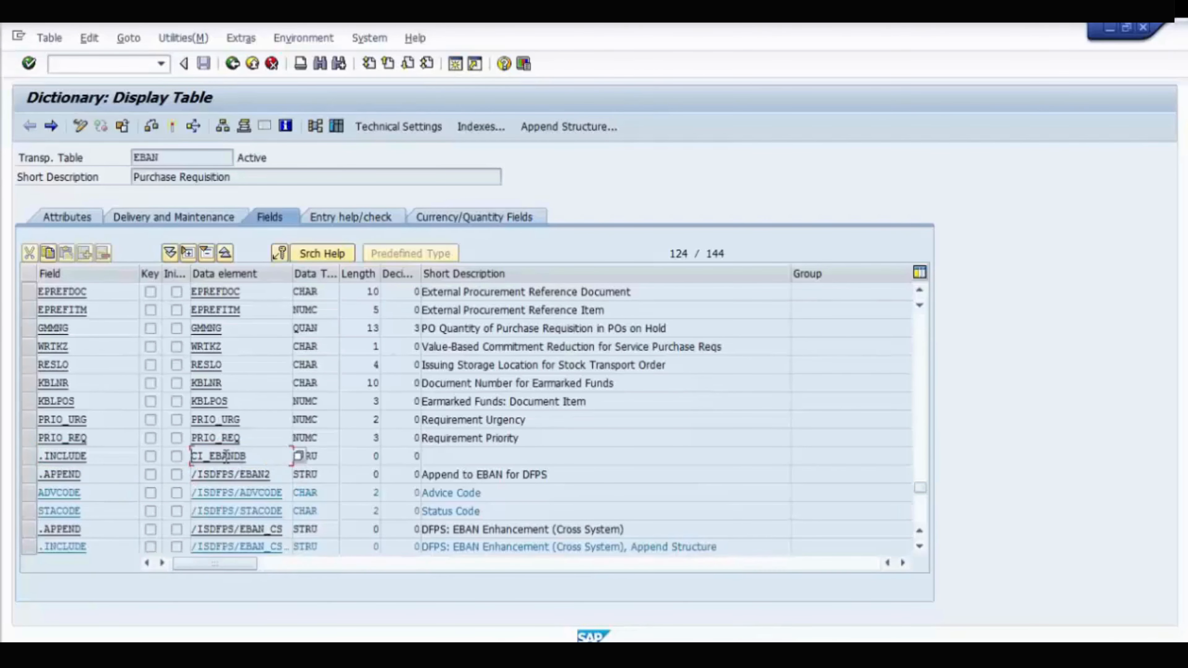
pyautogui.doubleClick(225, 455)
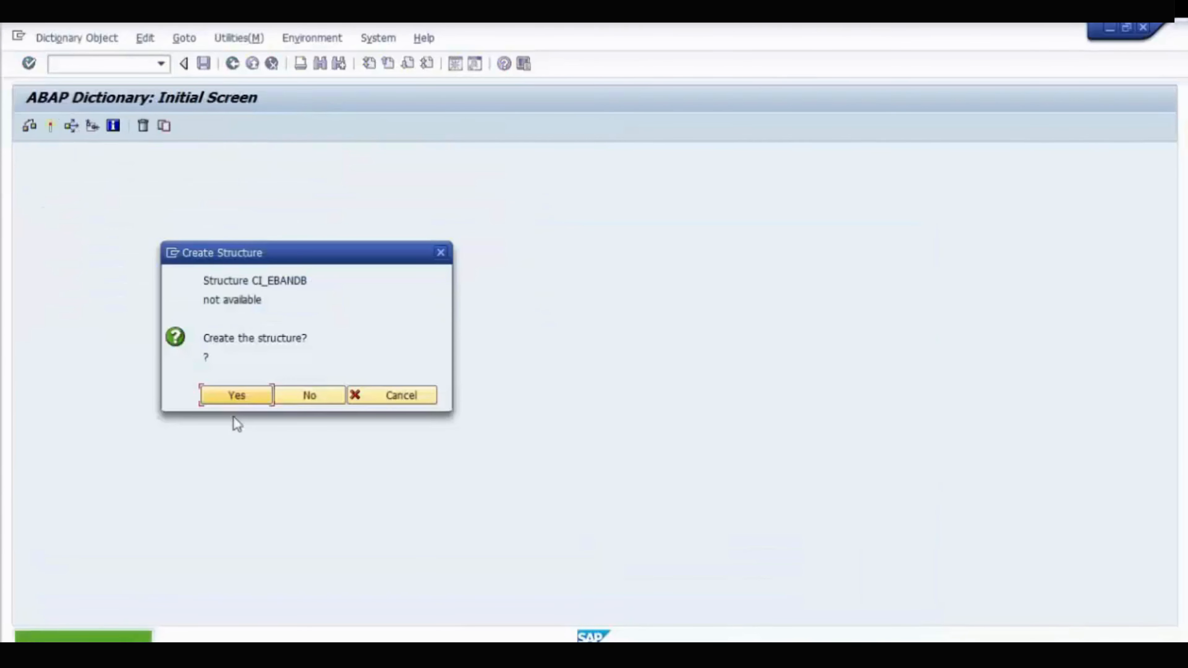
pyautogui.click(236, 397)
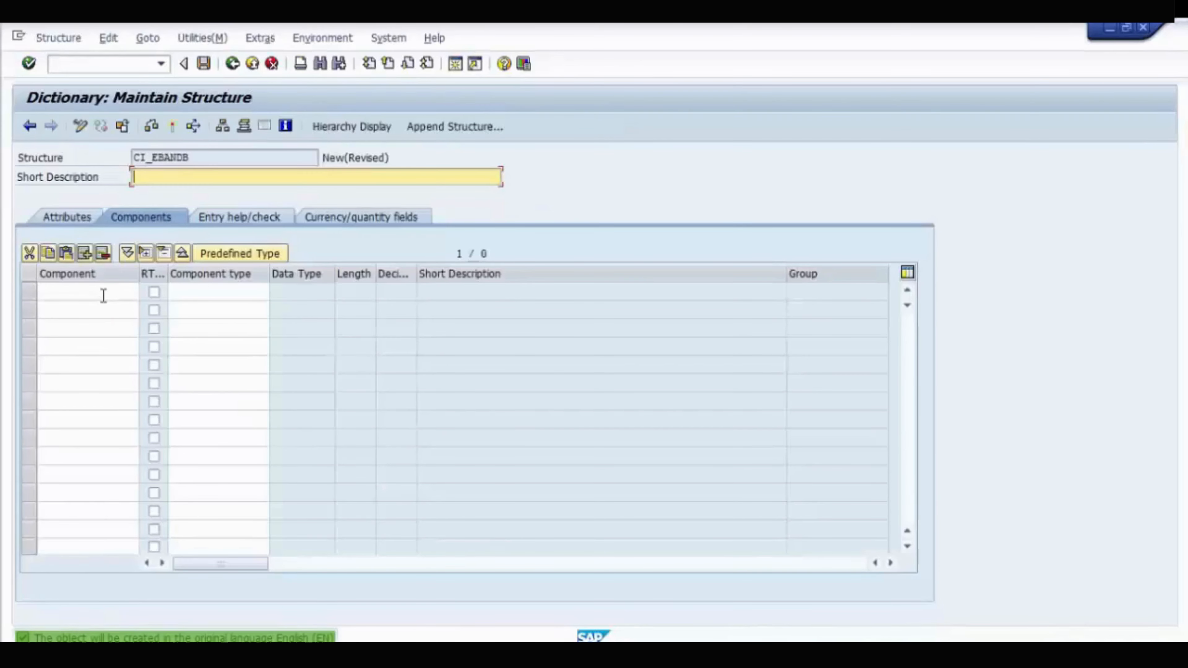
# Give structure CI_EBANDB the short description "CI for Purchase Requisition".
pyautogui.write('CI Eb')
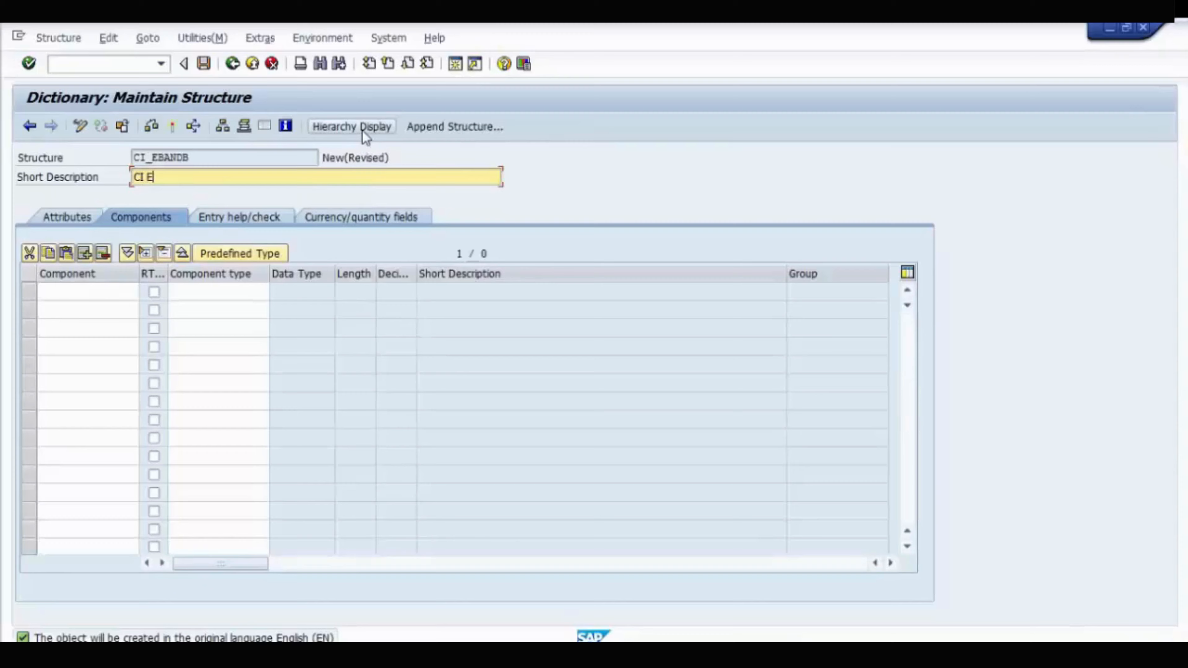
pyautogui.press('BackSpace')
pyautogui.press('BackSpace')
pyautogui.write('fro')
pyautogui.press('BackSpace')
pyautogui.press('BackSpace')
pyautogui.write('or Purchase Requisition')
# Add a component named zzci01 in the first row of structure CI_EBANDB.
pyautogui.press('Tab')
pyautogui.press('Tab')
pyautogui.press('Tab')
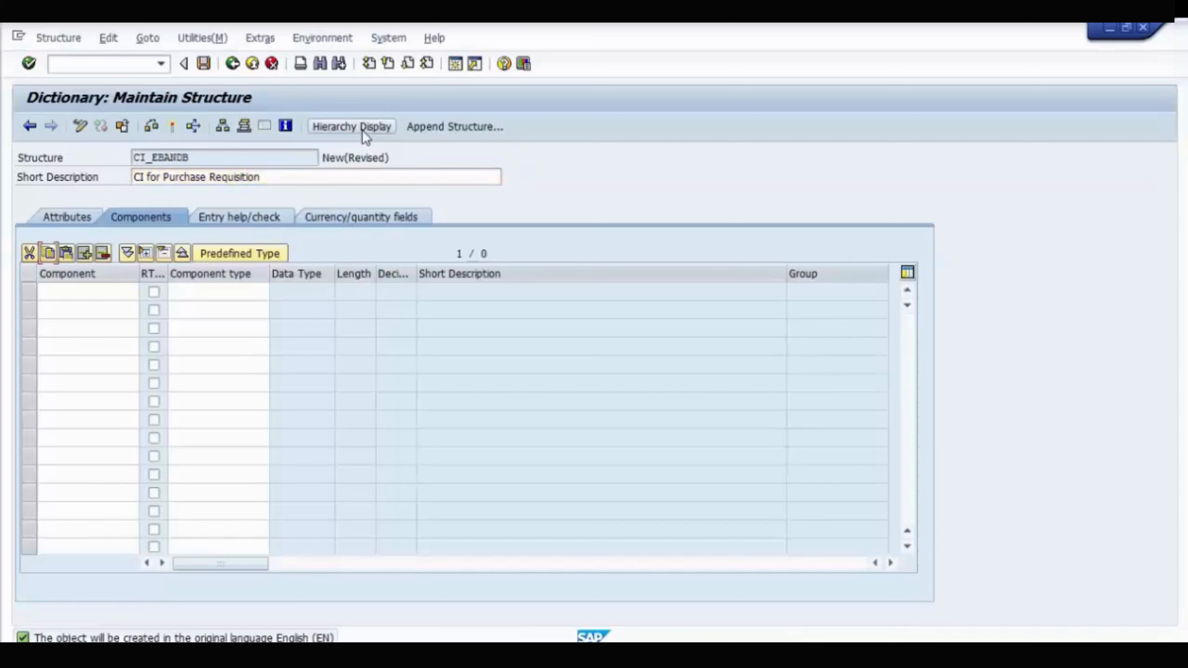
pyautogui.press('Tab')
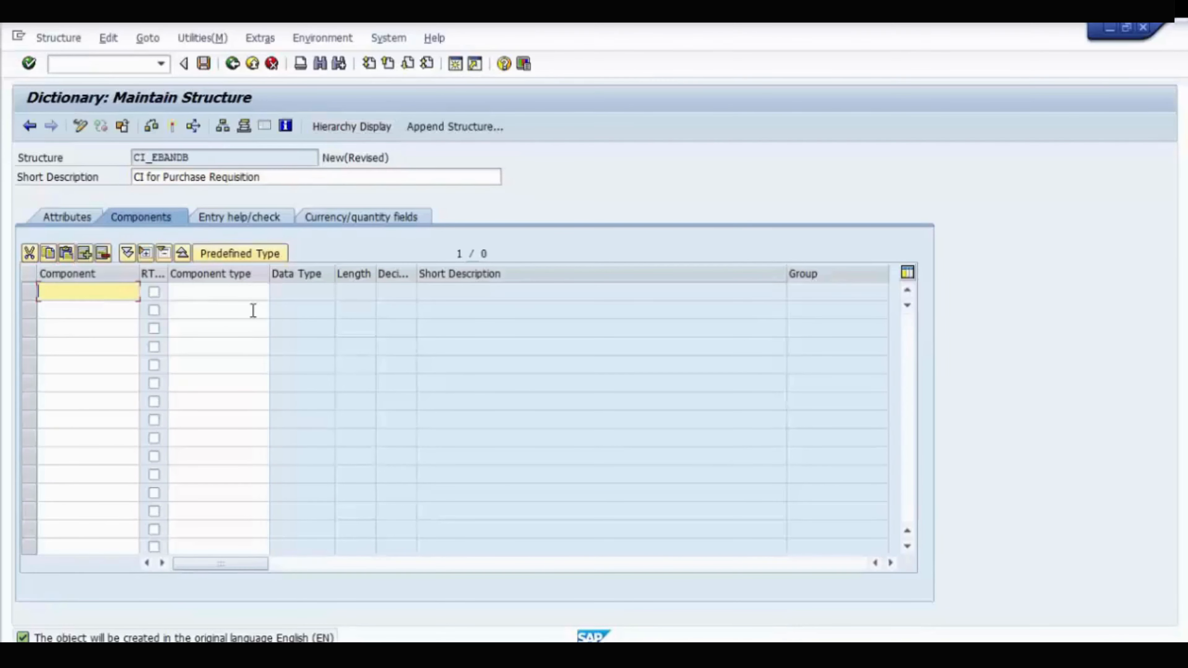
pyautogui.write('zz_')
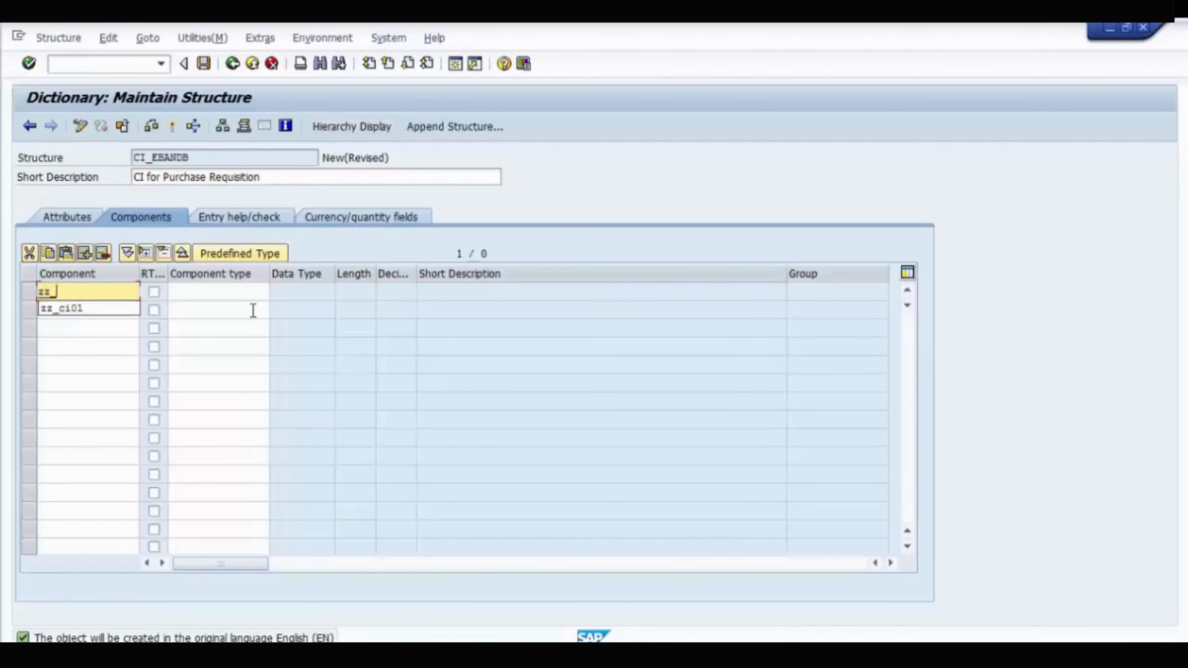
pyautogui.press('BackSpace')
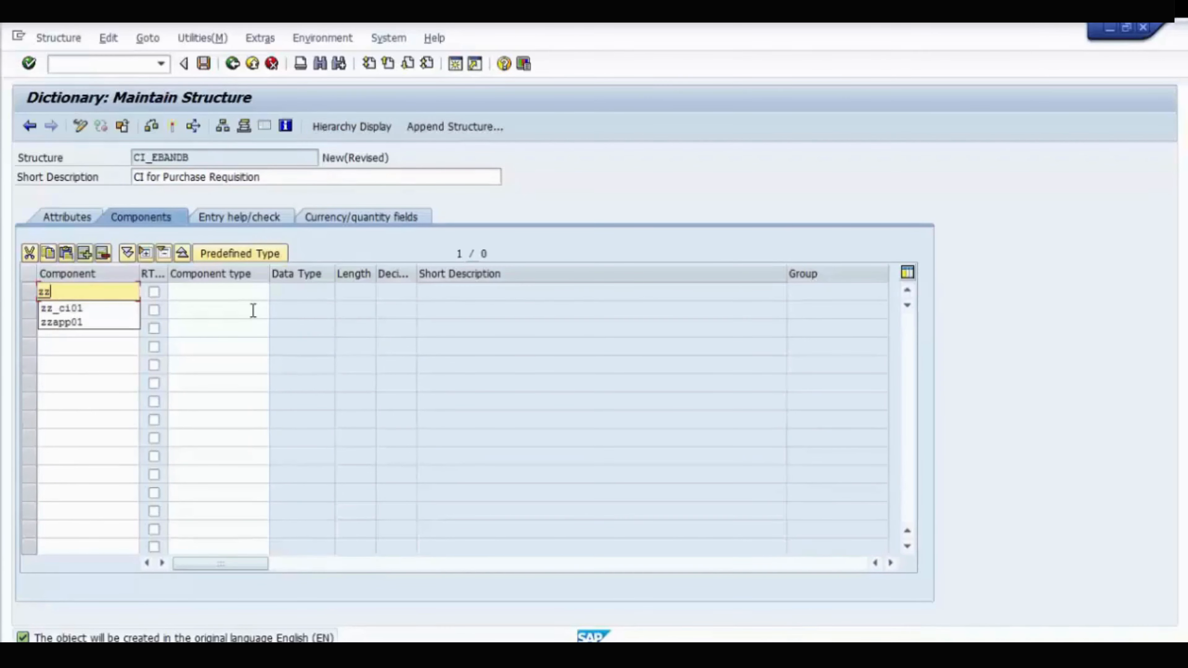
pyautogui.write('ci01')
pyautogui.press('Return')
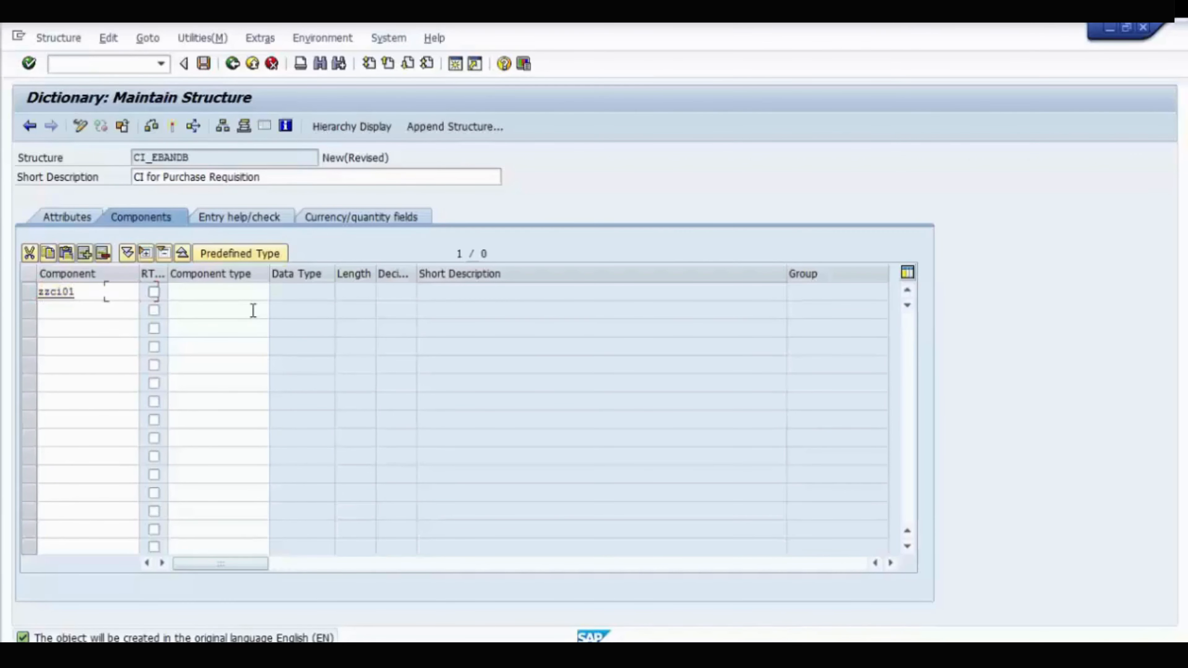
# Assign the component type Char20 to component ZZCI01.
pyautogui.press('Tab')
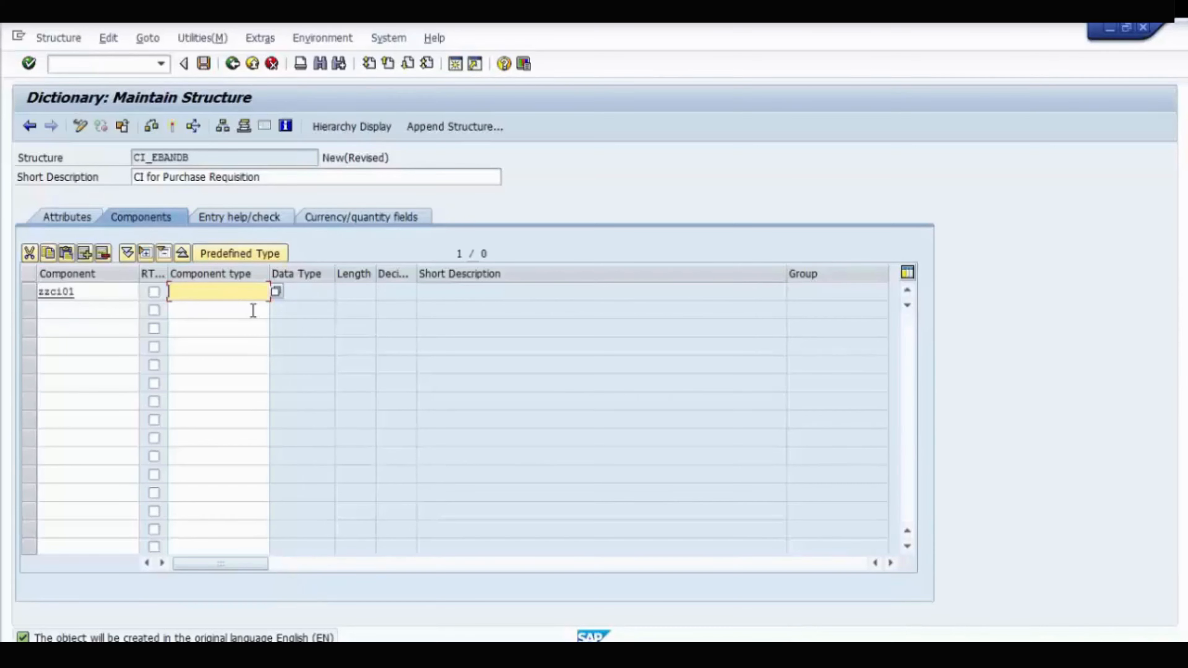
pyautogui.write('char')
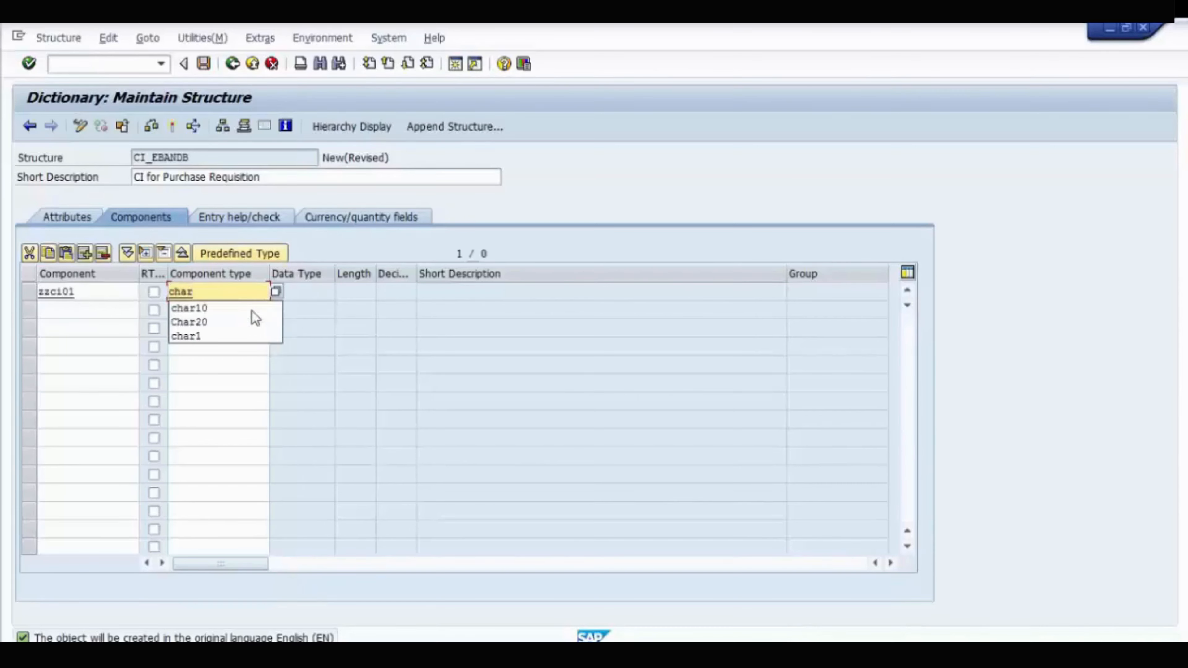
pyautogui.click(255, 319)
pyautogui.press('Return')
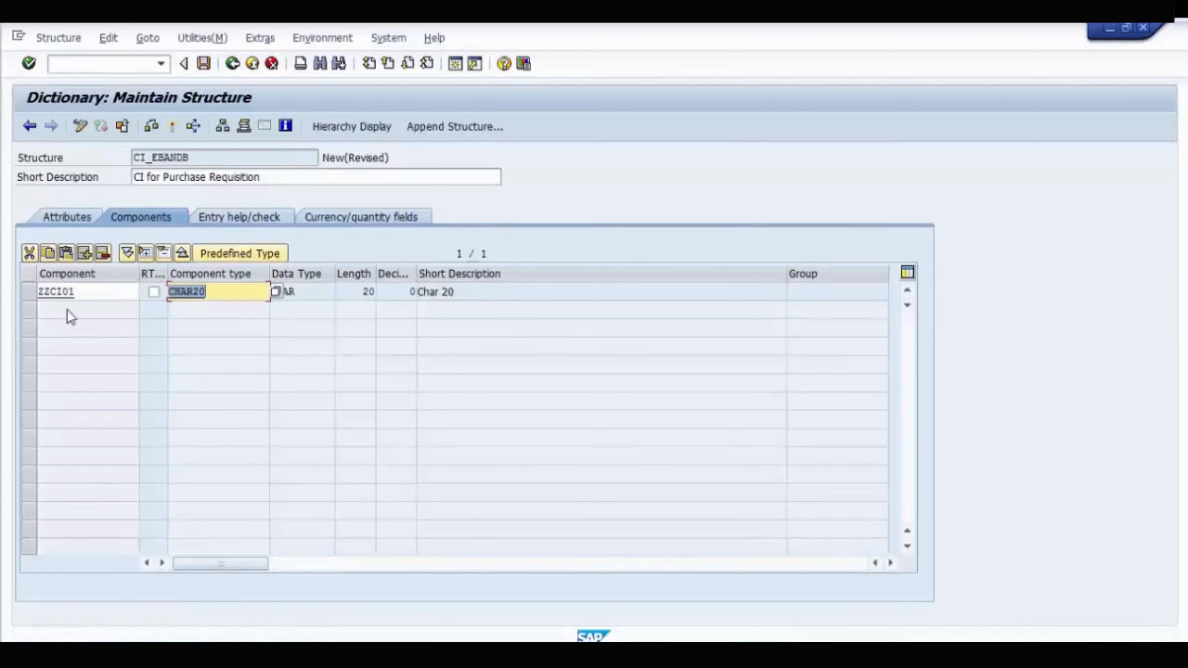
# Save the include structure CI_EBANDB.
pyautogui.click(92, 287)
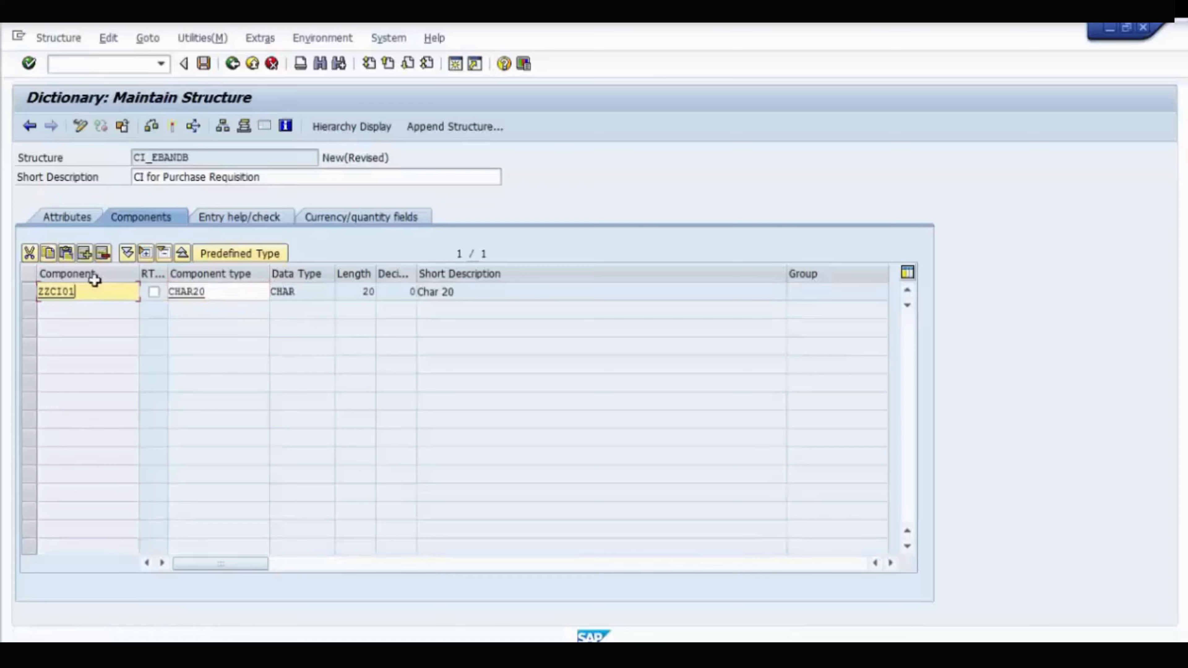
pyautogui.click(203, 63)
pyautogui.click(273, 407)
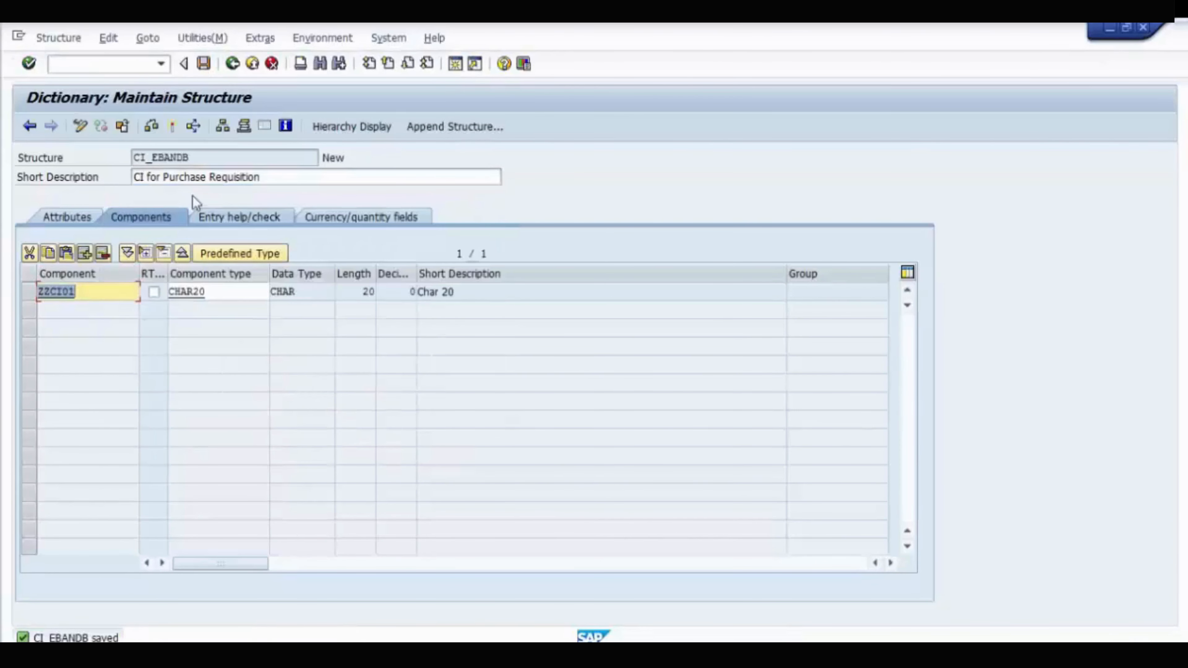
# Activate structure CI_EBANDB and display the activation log.
pyautogui.click(174, 128)
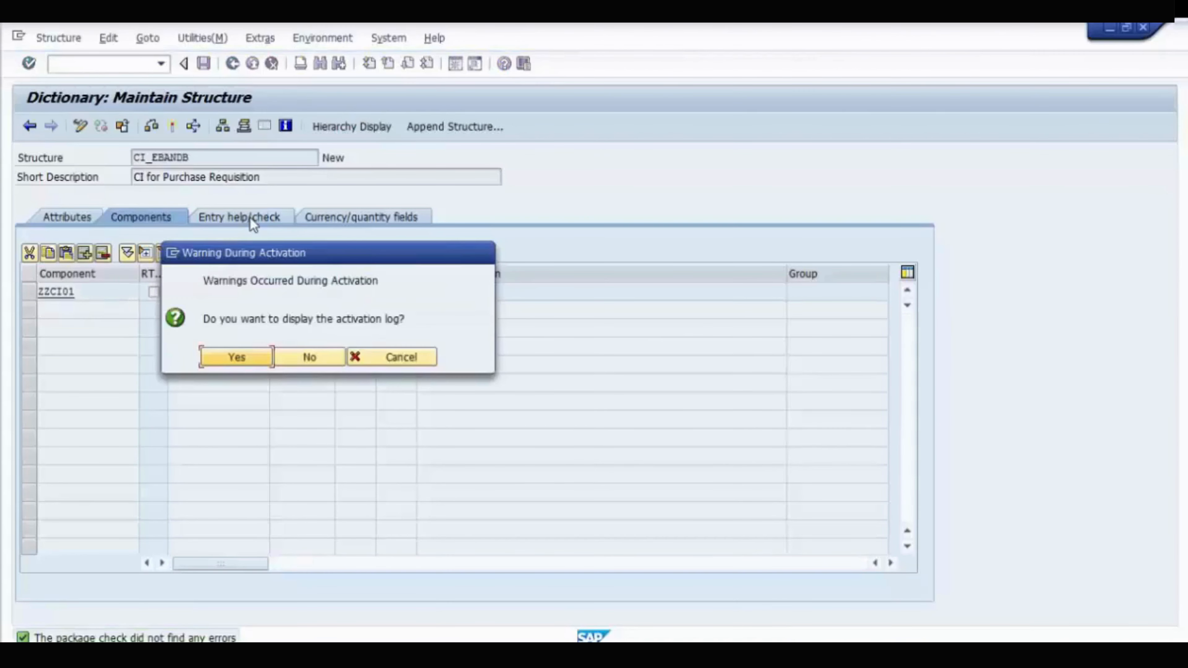
pyautogui.click(224, 360)
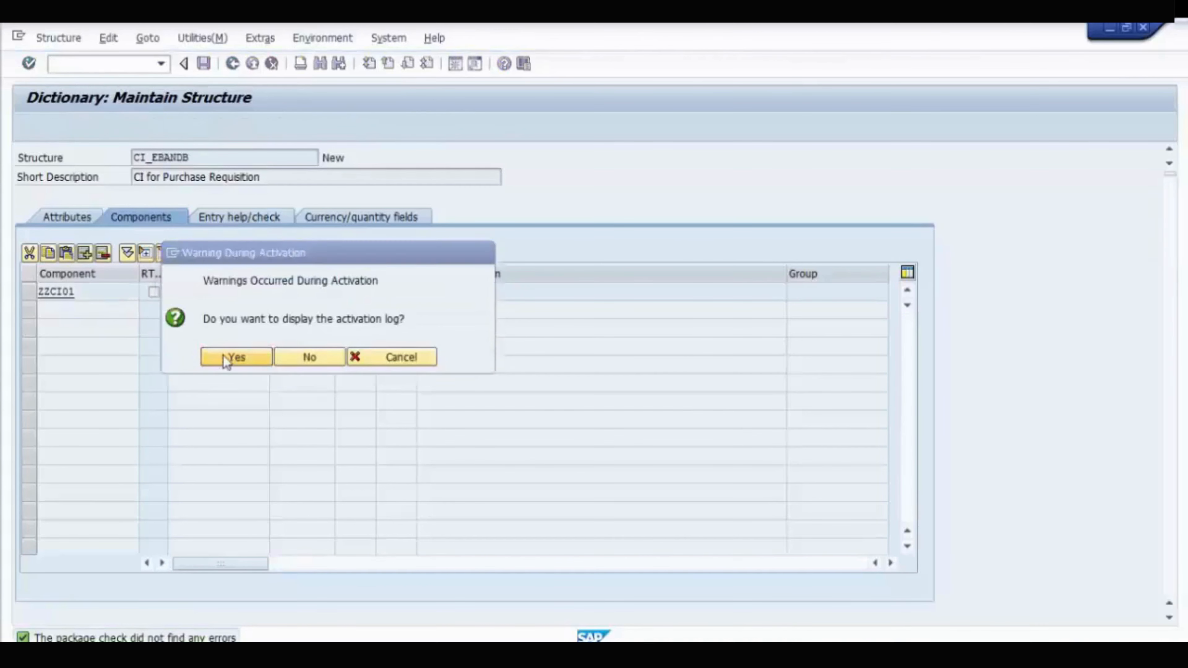
pyautogui.click(233, 64)
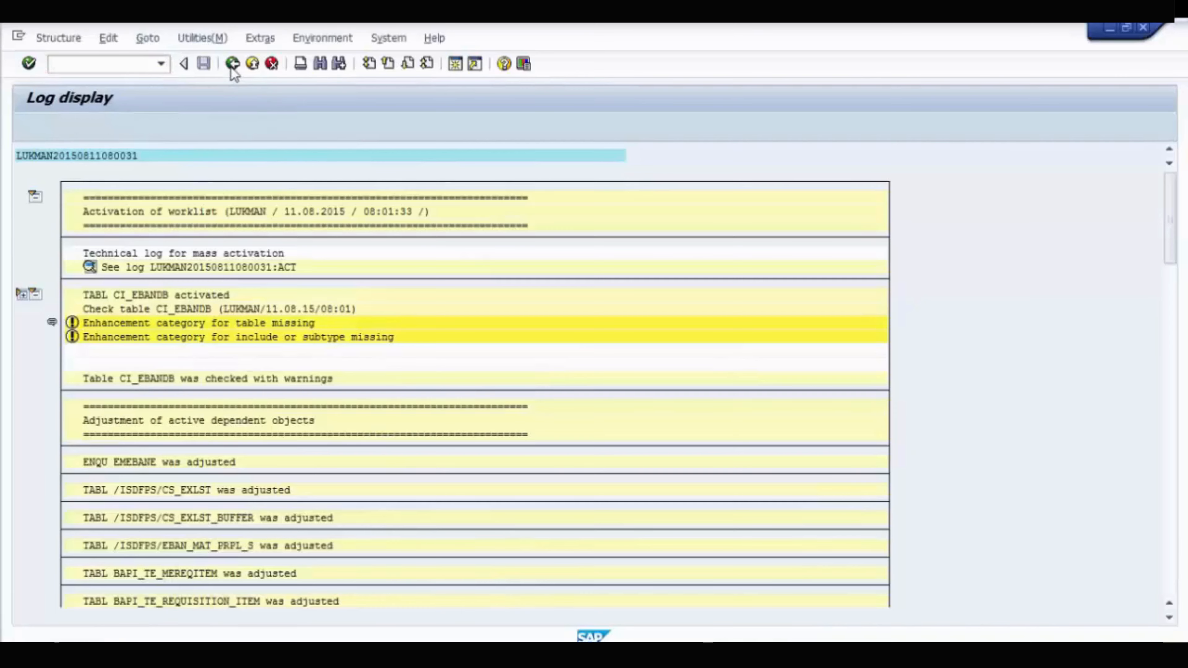
# Return to table EBAN and check its field list for include CI_EBANDB and field ZZCI01.
pyautogui.click(233, 64)
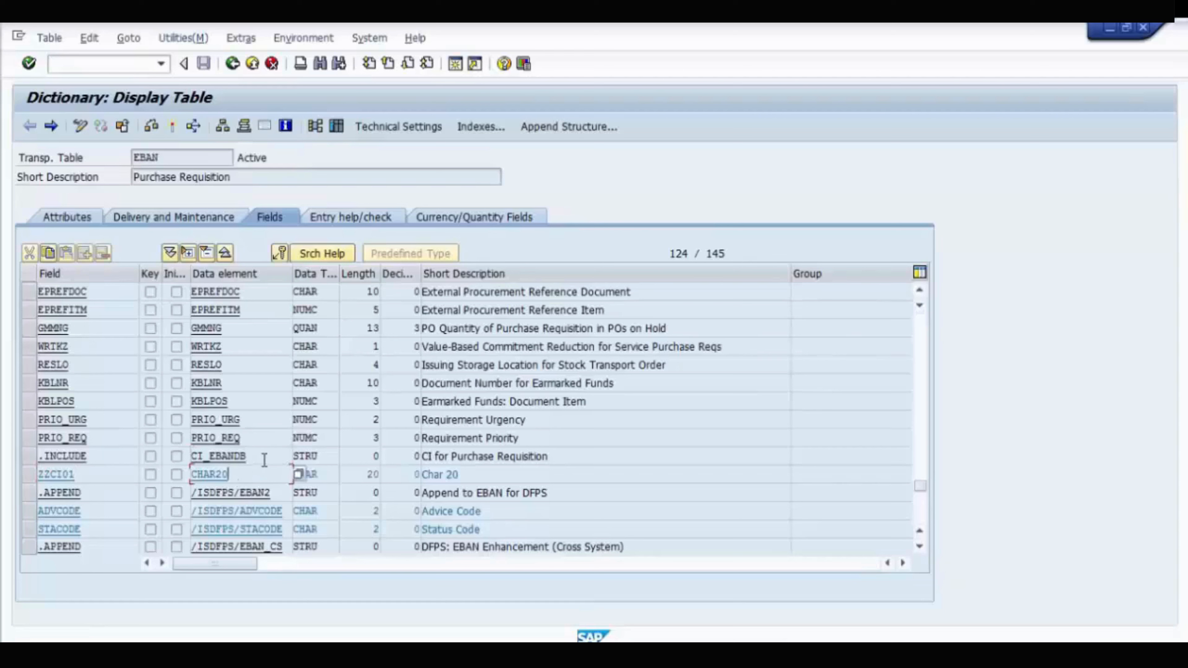
pyautogui.click(260, 474)
pyautogui.scroll(-1, 501, 498)
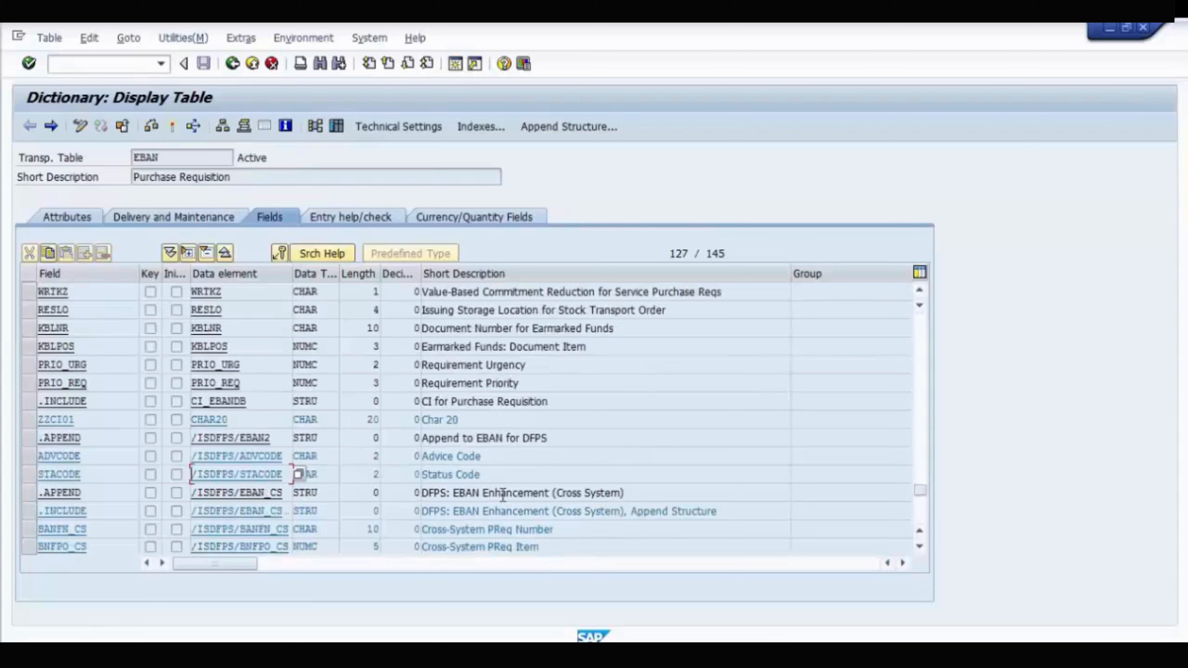